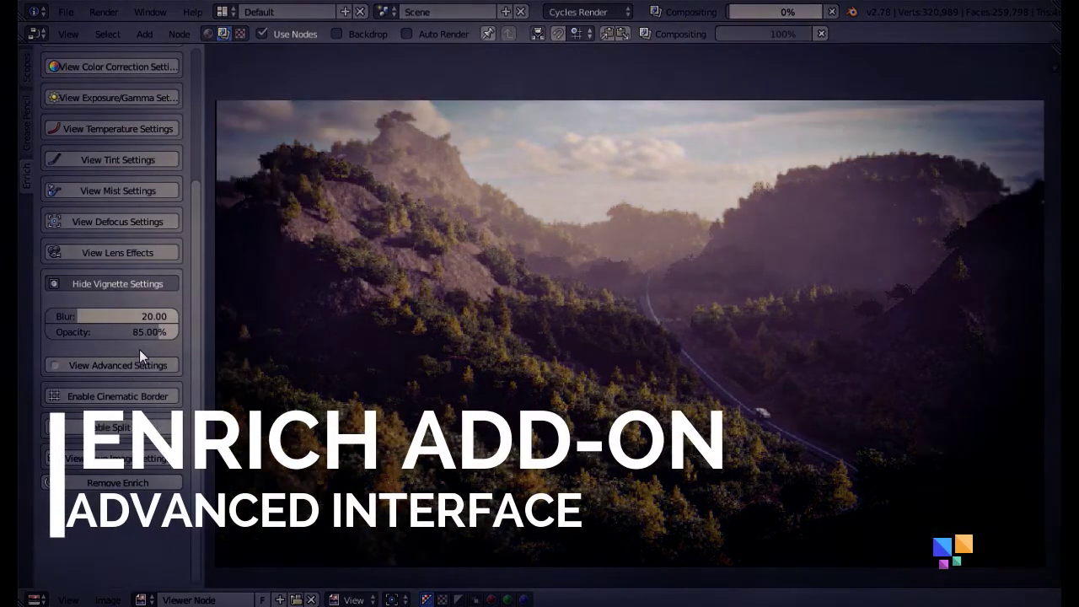
# - Collapse the vignette settings and expand the temperature settings in the Enrich panel
pyautogui.click(136, 281)
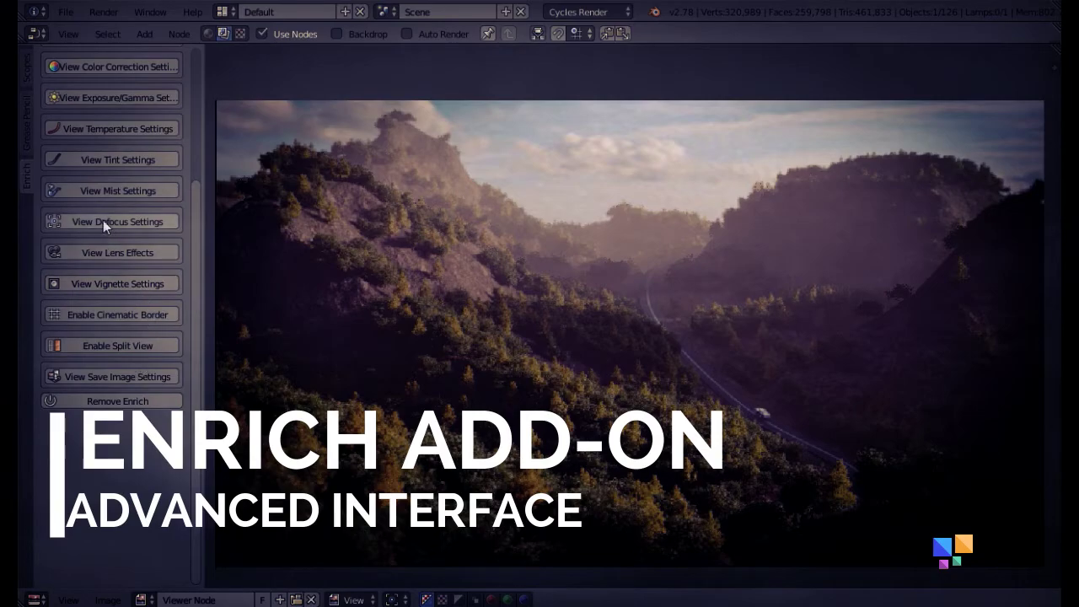
pyautogui.click(104, 129)
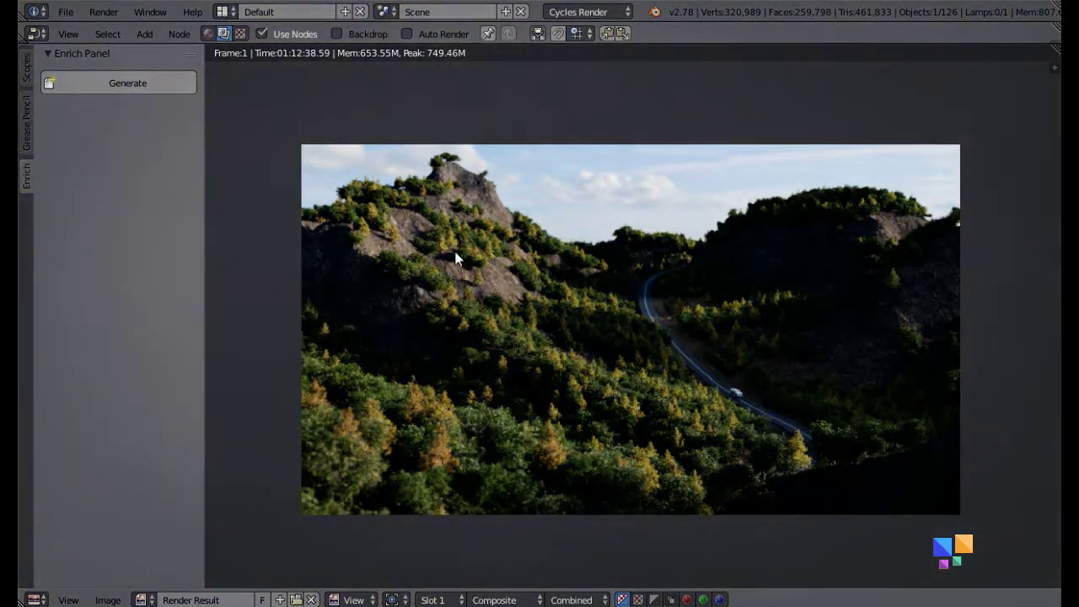
# - Switch the Enrich add-on to Advanced interface mode in Preferences, then generate a grading setup
pyautogui.click(68, 12)
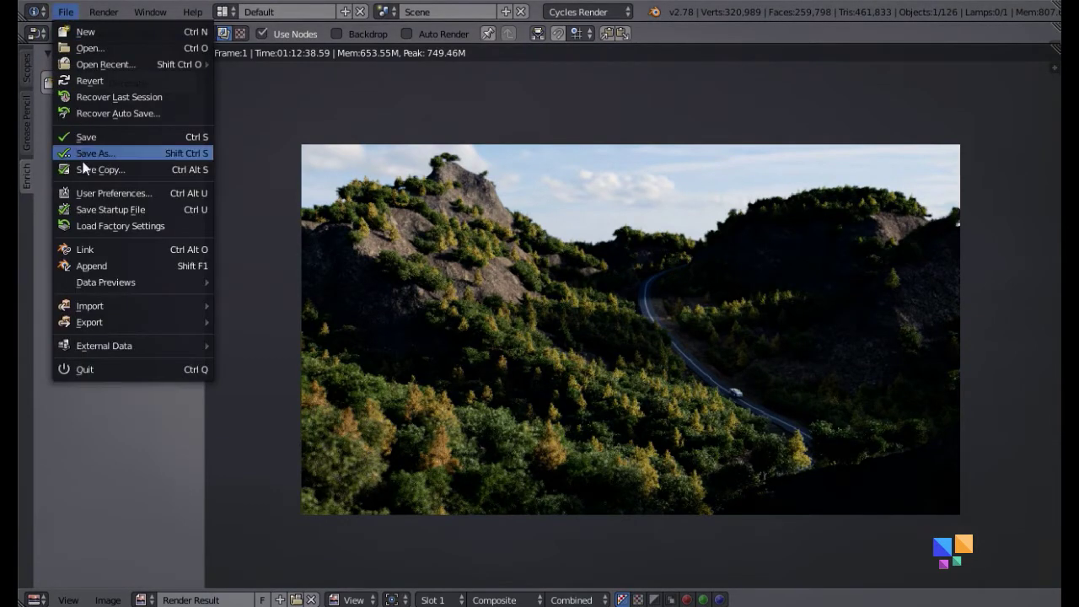
pyautogui.click(80, 191)
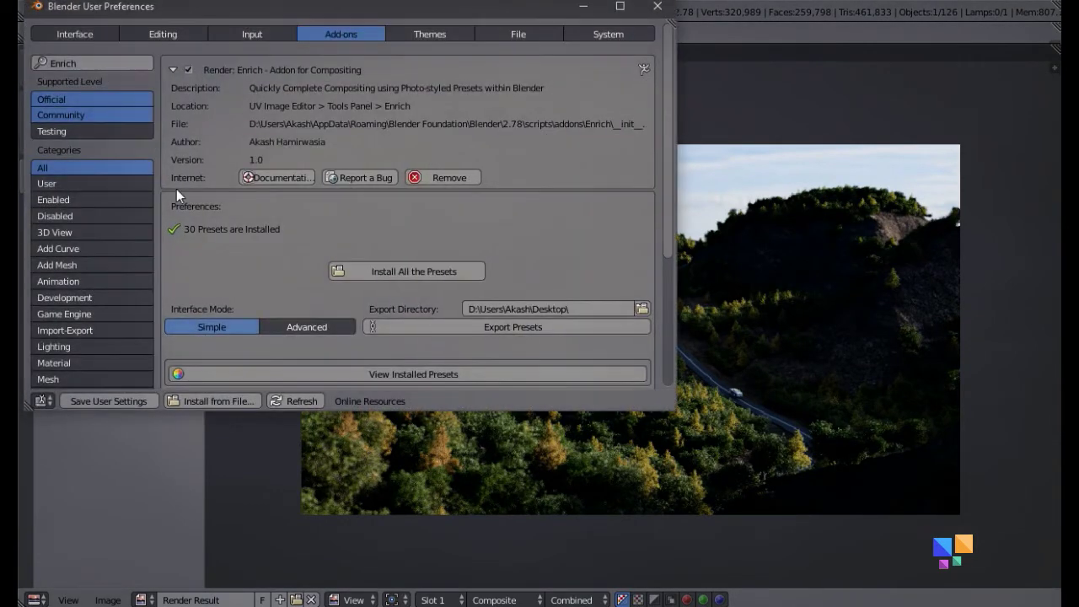
pyautogui.scroll(-2, 203, 253)
pyautogui.click(289, 260)
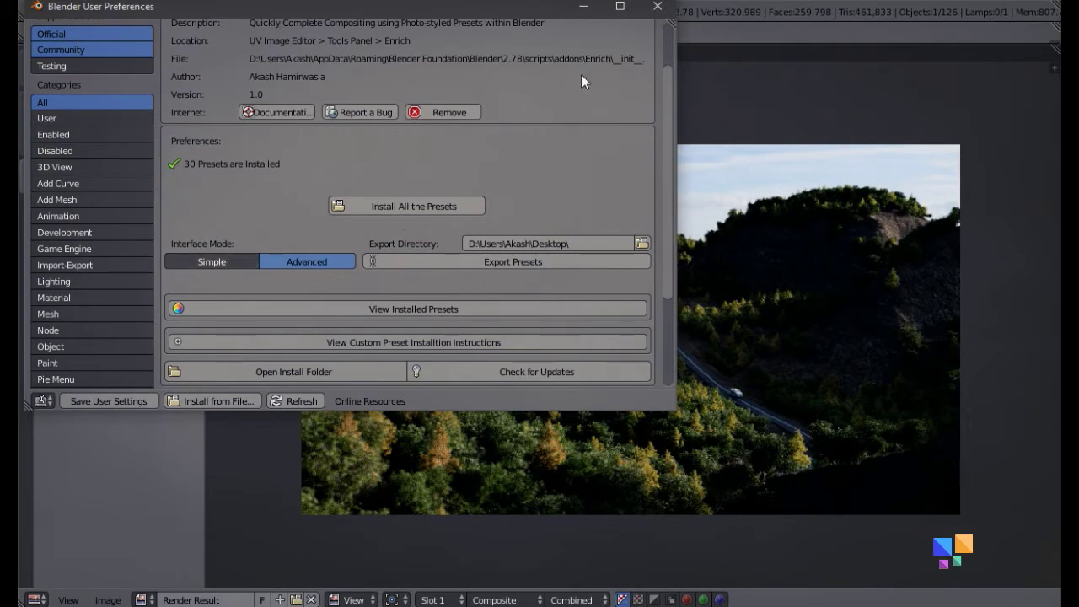
pyautogui.click(658, 6)
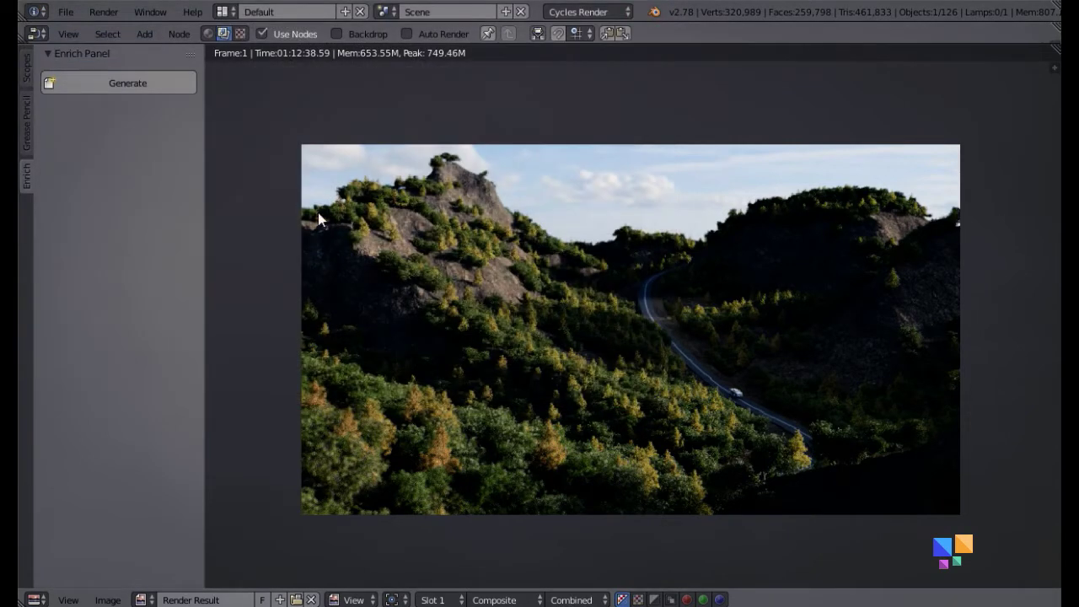
pyautogui.click(149, 85)
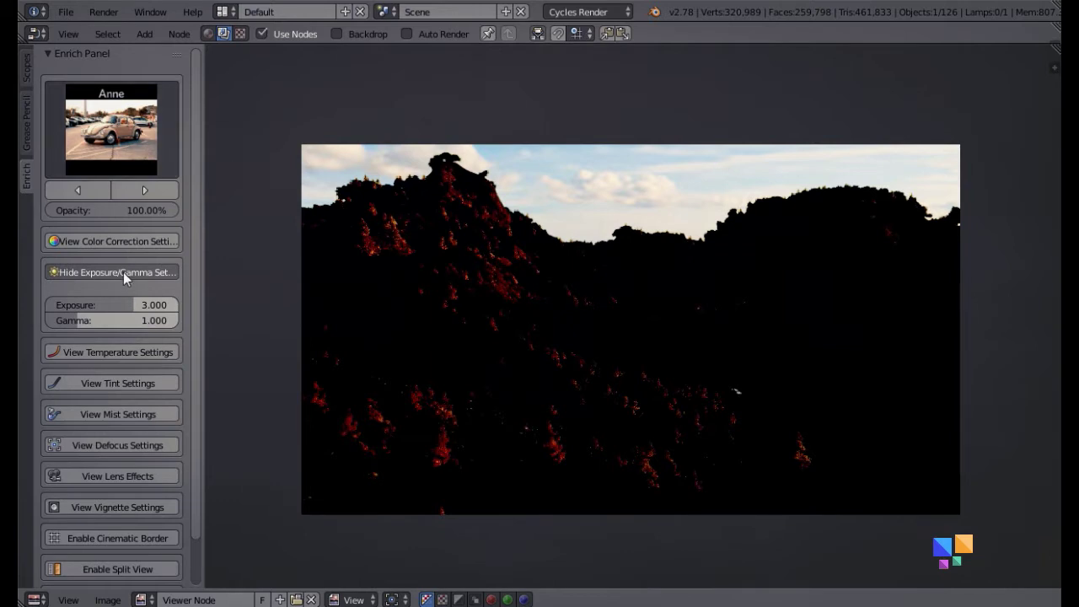
# - Collapse Exposure/Gamma and preview the Attic, Blue Evening and Cross presets on the render
pyautogui.click(140, 270)
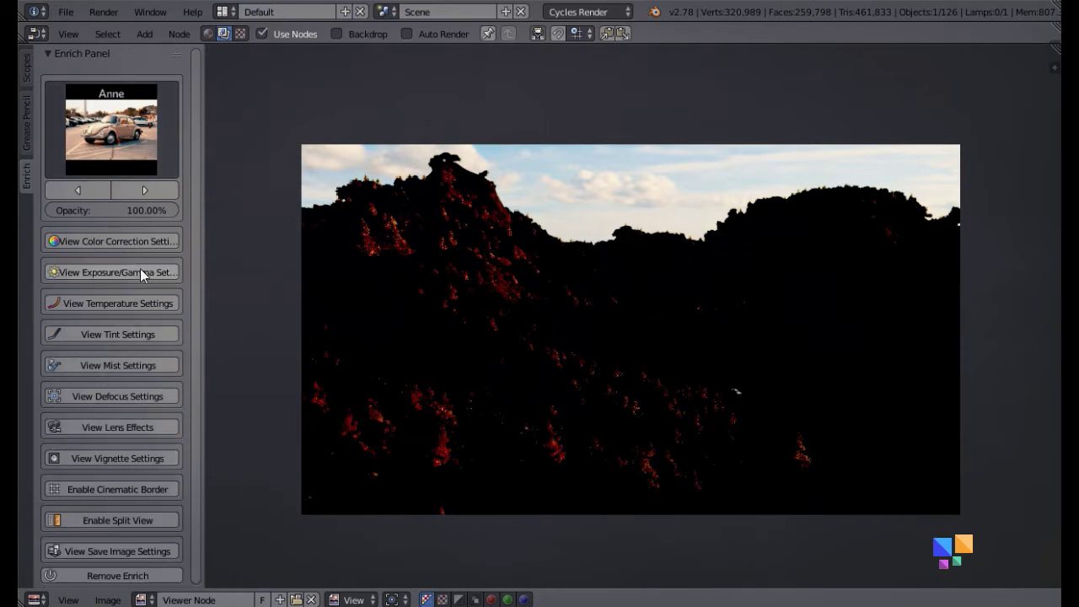
pyautogui.click(150, 143)
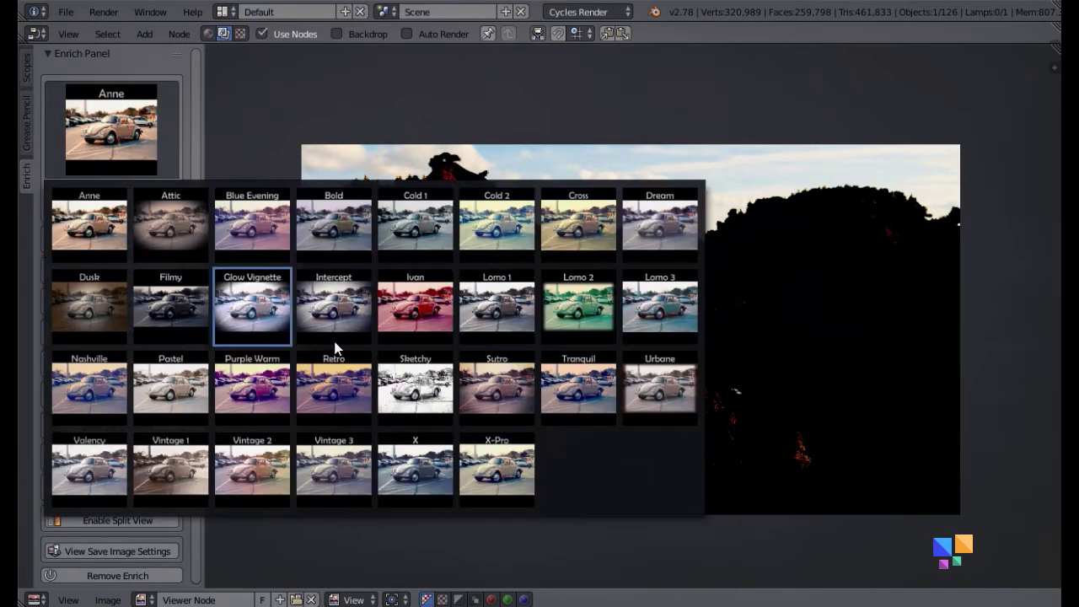
pyautogui.click(150, 226)
pyautogui.click(140, 147)
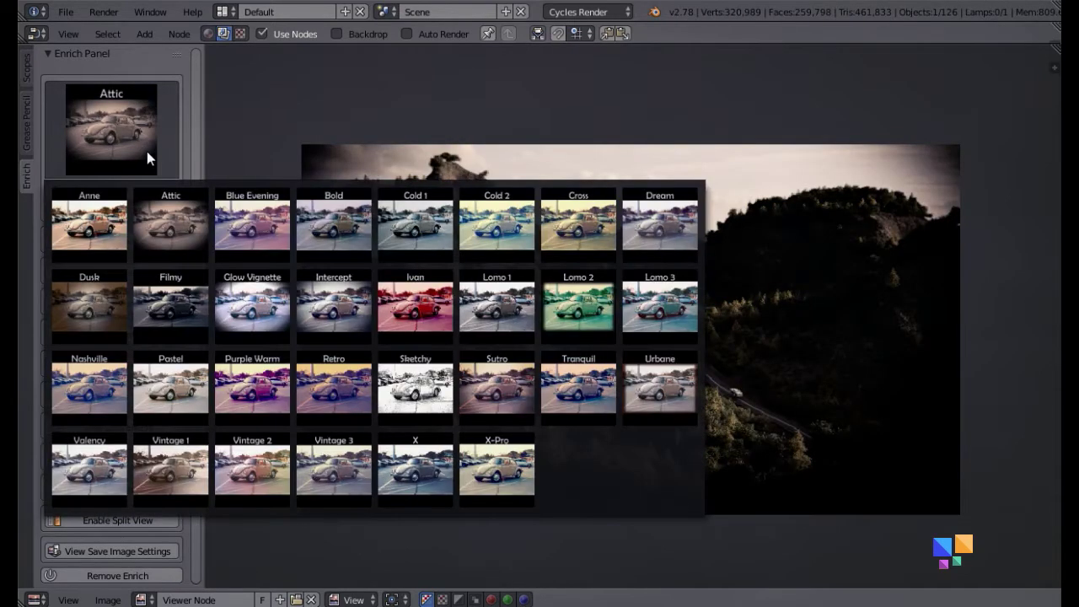
pyautogui.click(243, 231)
pyautogui.click(152, 122)
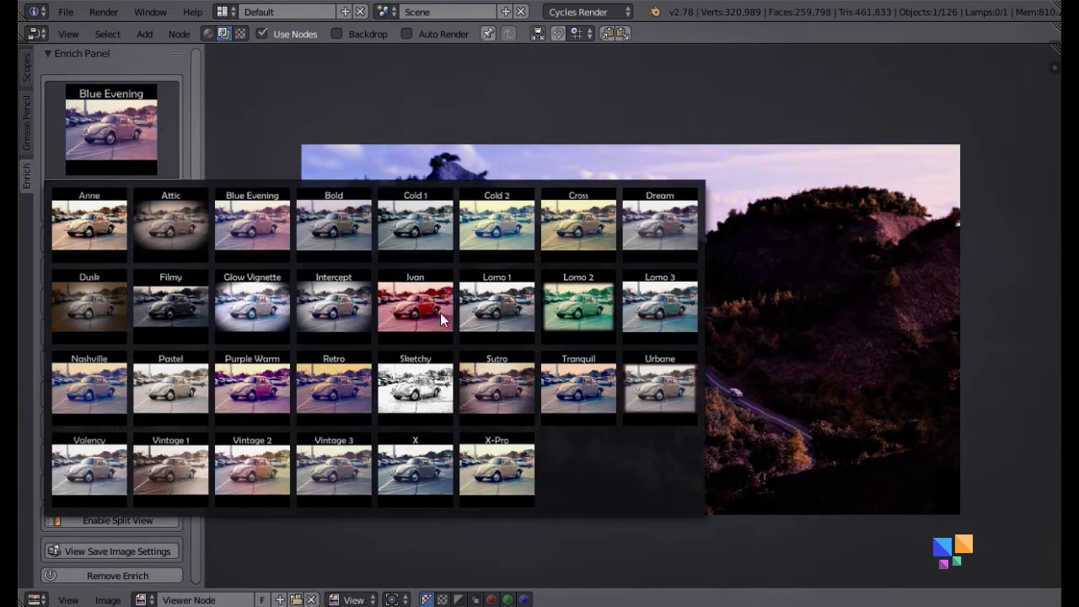
pyautogui.click(592, 250)
# - Apply the Intercept preset and fade its opacity down to 0%
pyautogui.click(133, 122)
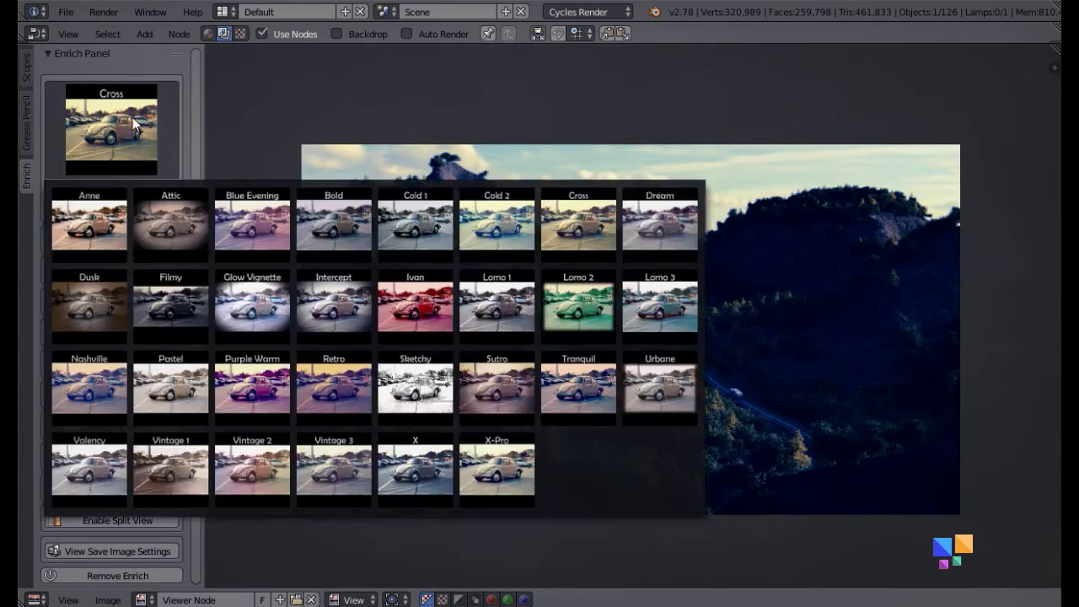
pyautogui.click(334, 308)
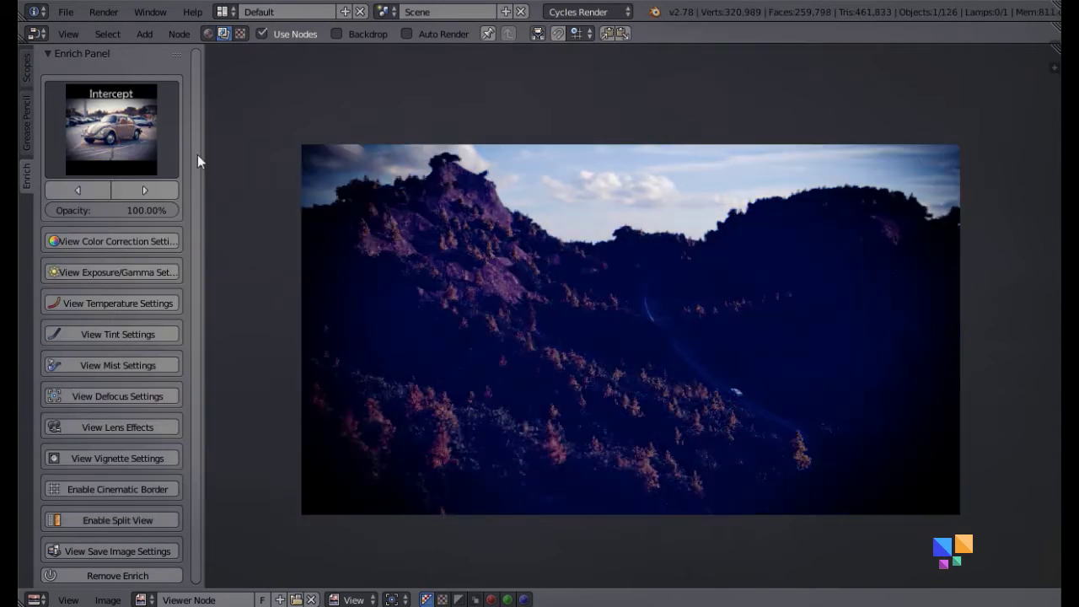
pyautogui.moveTo(147, 211); pyautogui.dragTo(67, 262)
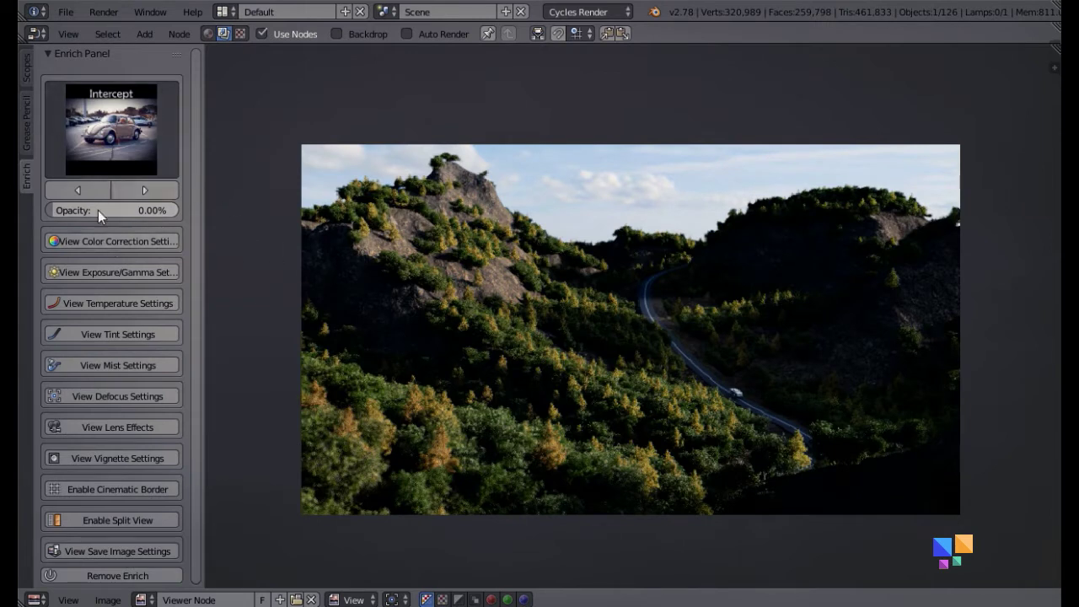
# - Set colour correction Brightness to 0.15 and Contrast to 0.60, and lift the midtone curve slightly
pyautogui.click(108, 243)
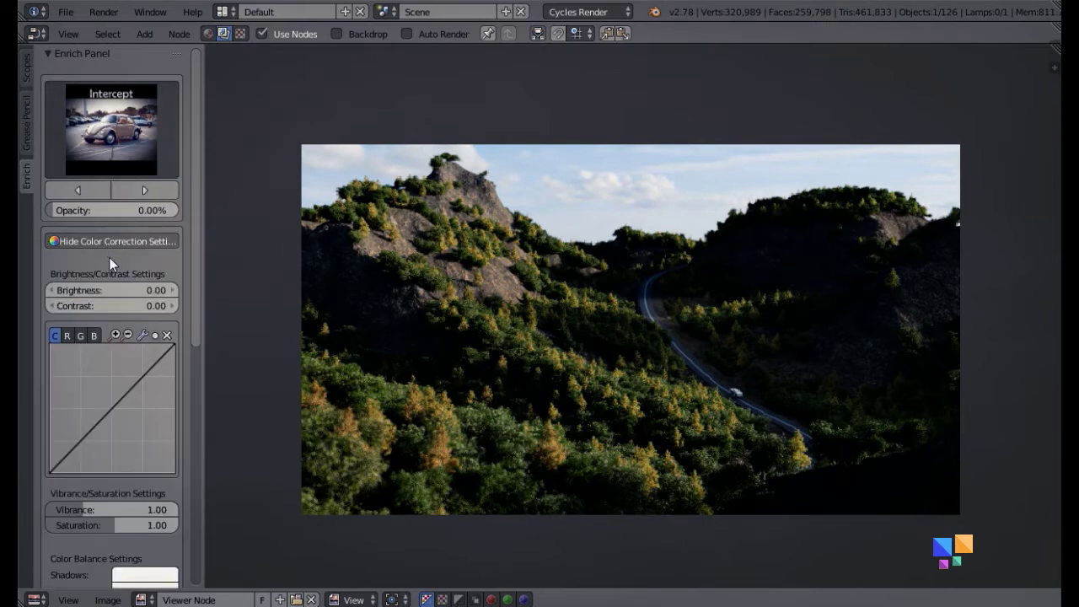
pyautogui.click(120, 291)
pyautogui.write('0.')
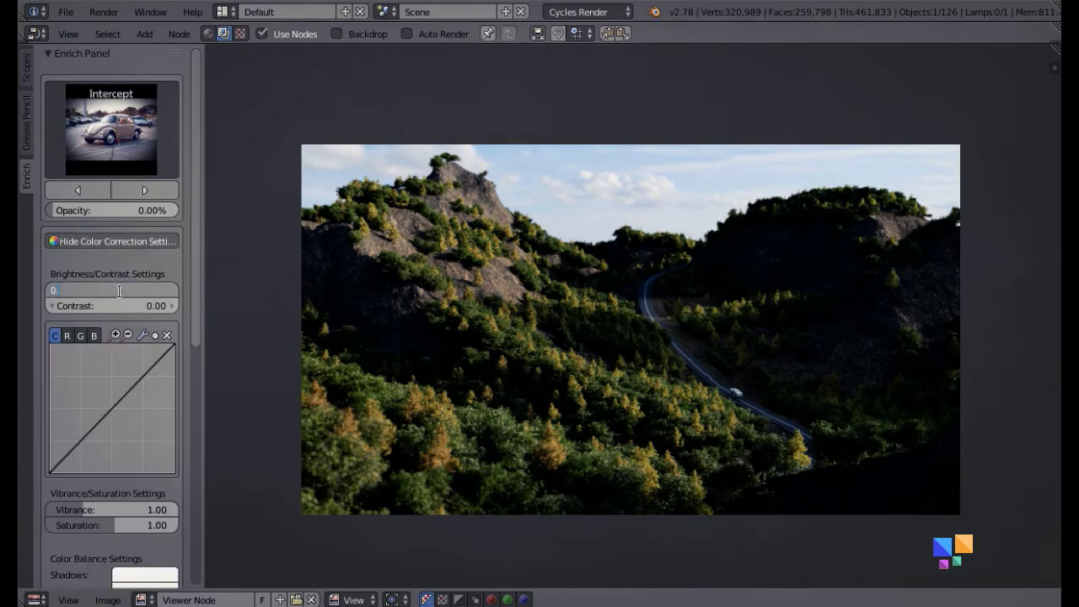
pyautogui.write('15')
pyautogui.press('Return')
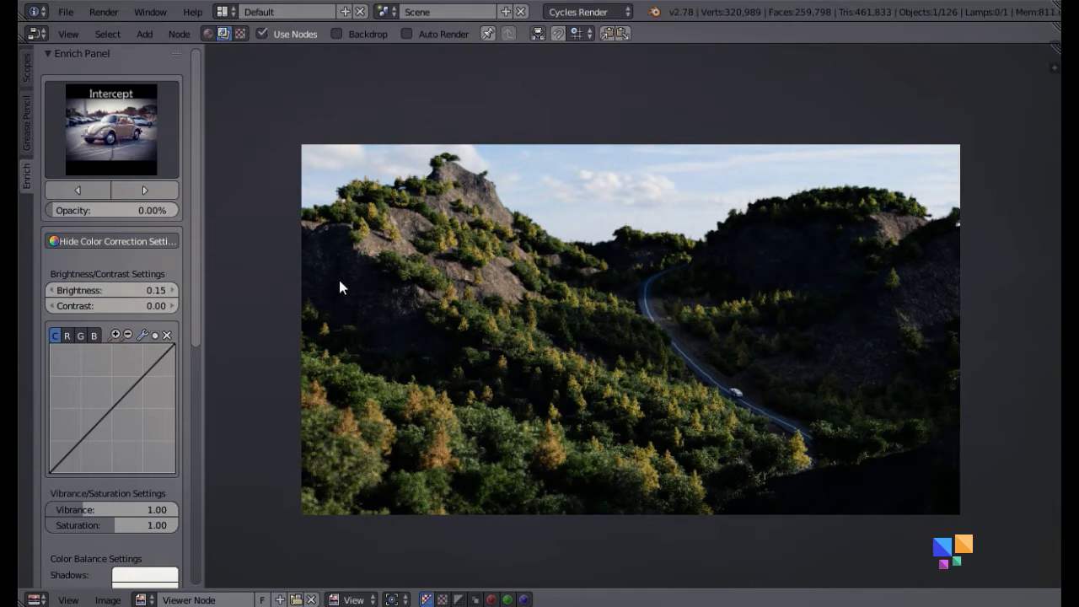
pyautogui.click(91, 305)
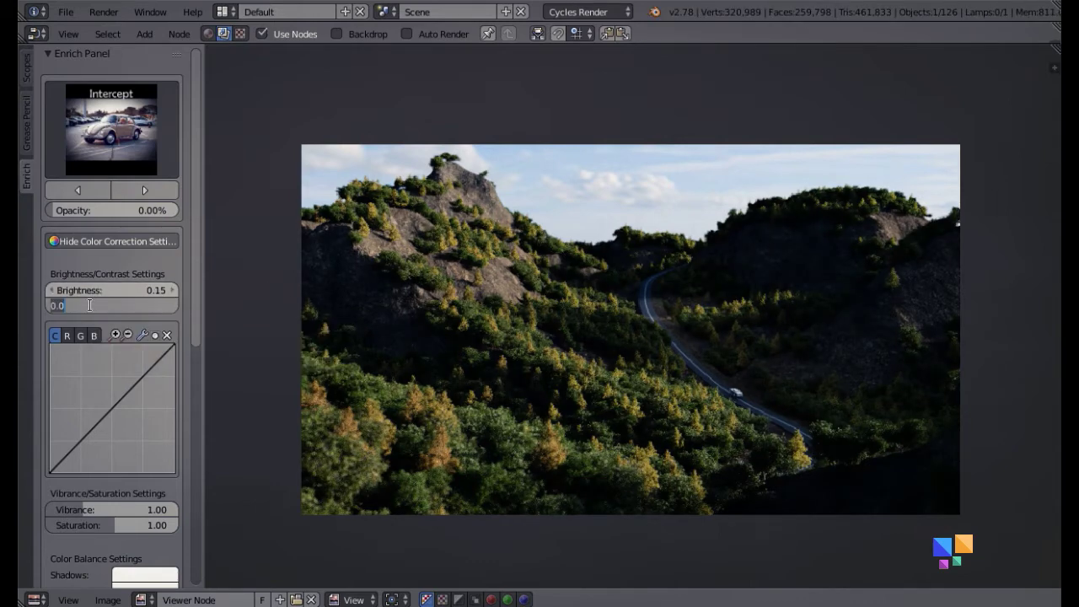
pyautogui.write('.6')
pyautogui.press('Return')
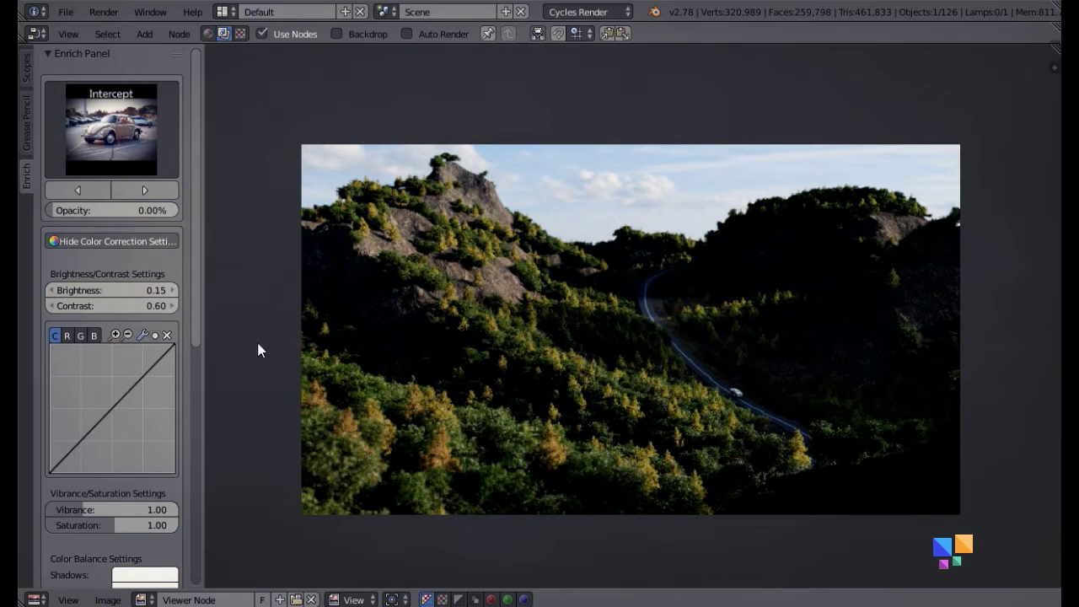
pyautogui.moveTo(112, 408); pyautogui.dragTo(105, 403)
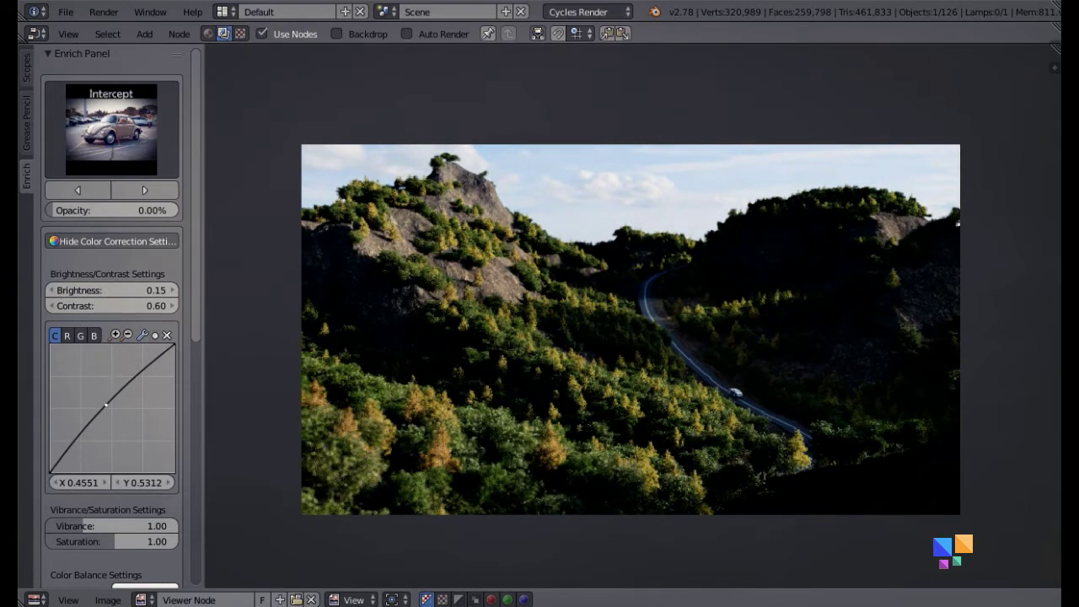
# - Set Vibrance to 1.50 while keeping Saturation at 1.00
pyautogui.scroll(-3, 109, 270)
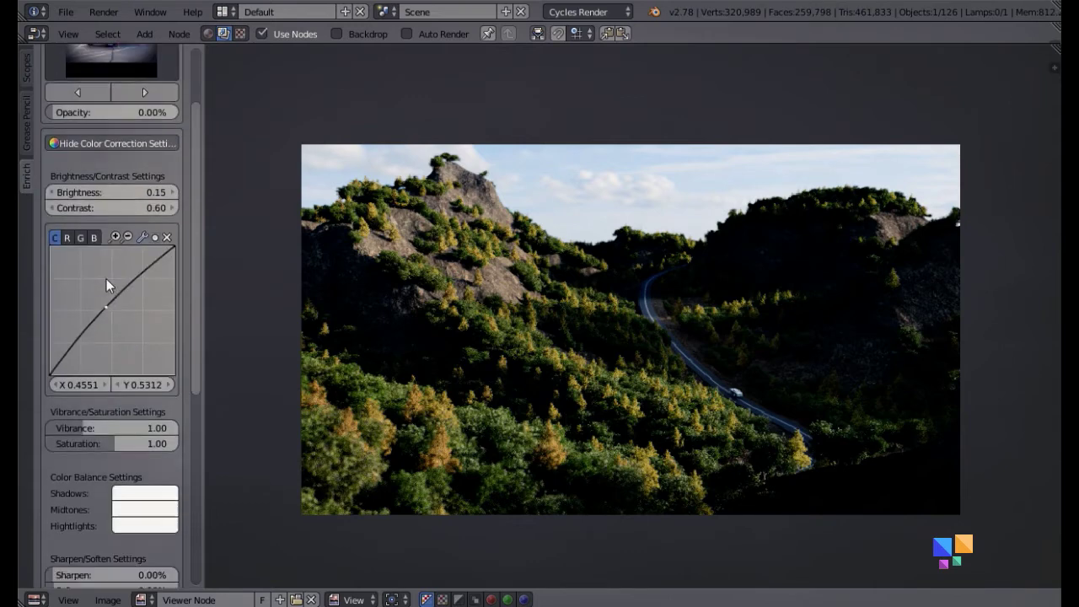
pyautogui.scroll(-1, 107, 280)
pyautogui.click(151, 412)
pyautogui.write('1')
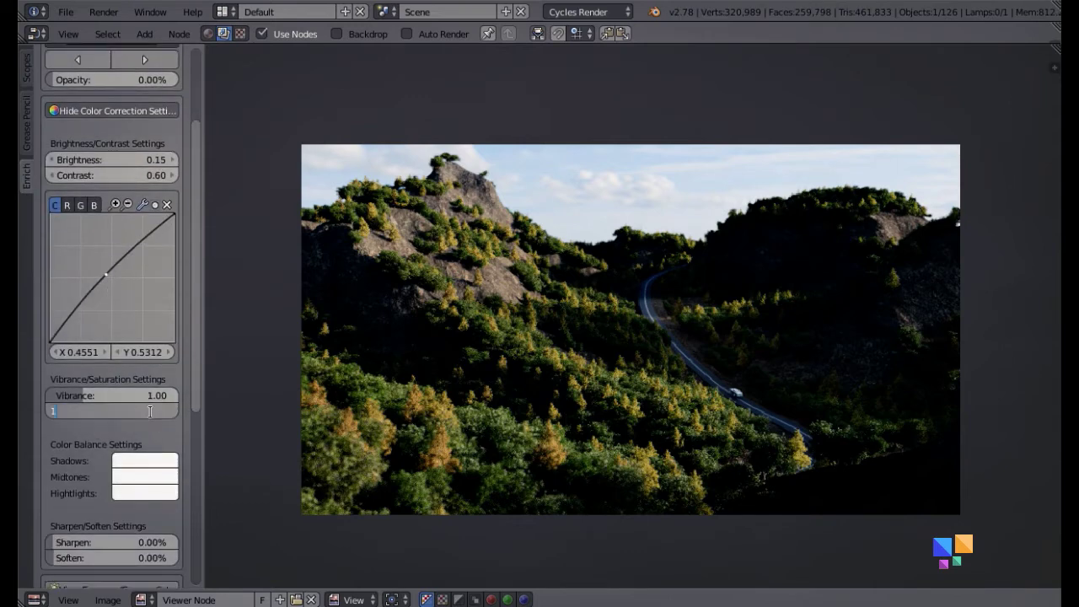
pyautogui.write('.05')
pyautogui.press('Return')
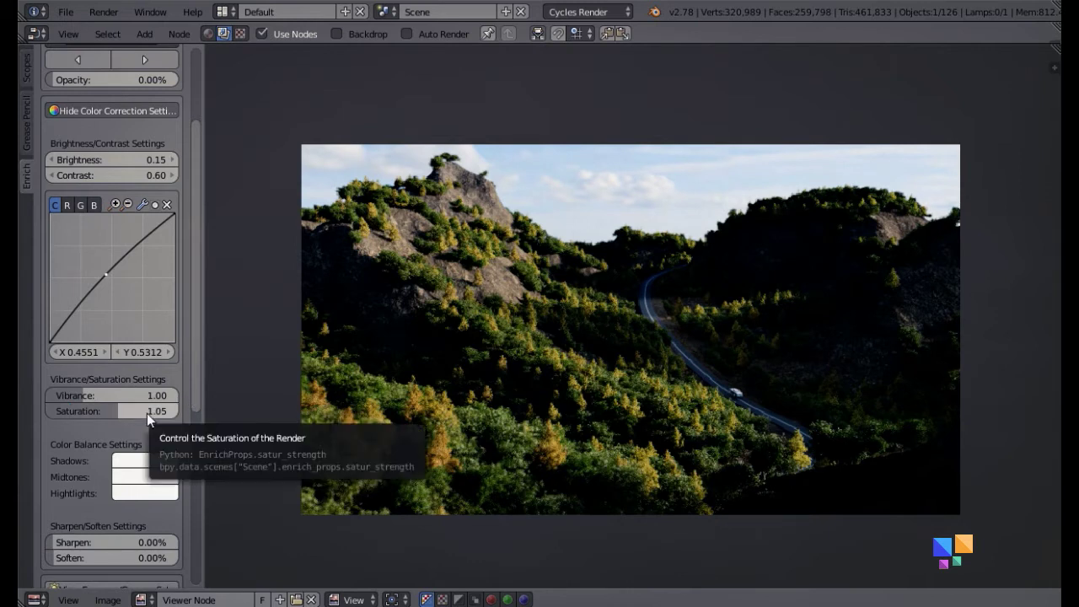
pyautogui.click(141, 396)
pyautogui.write('1.05')
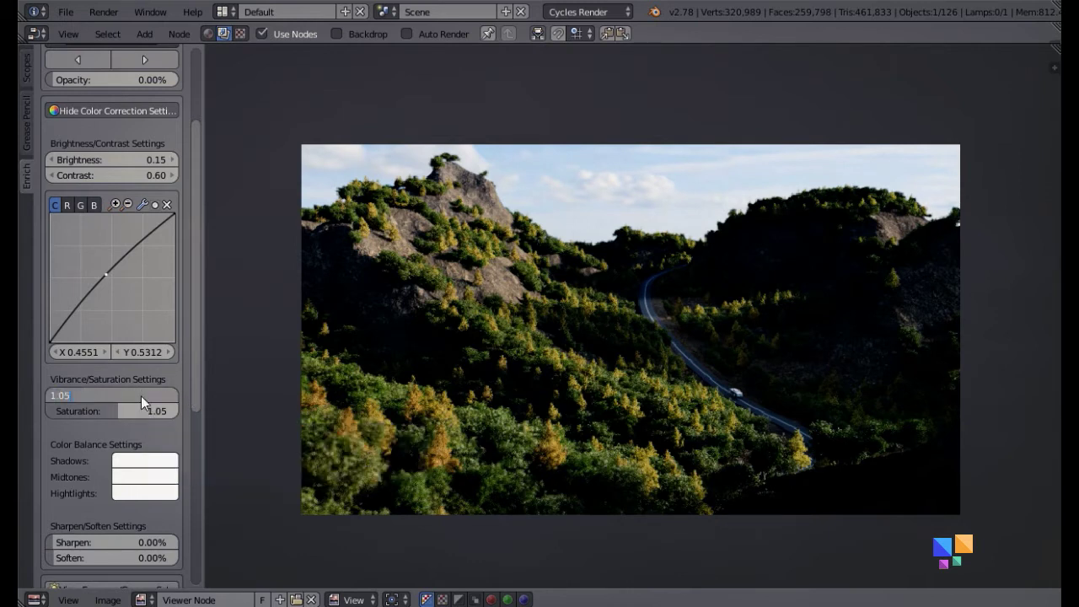
pyautogui.press('Return')
pyautogui.click(139, 410)
pyautogui.write('1')
pyautogui.press('Return')
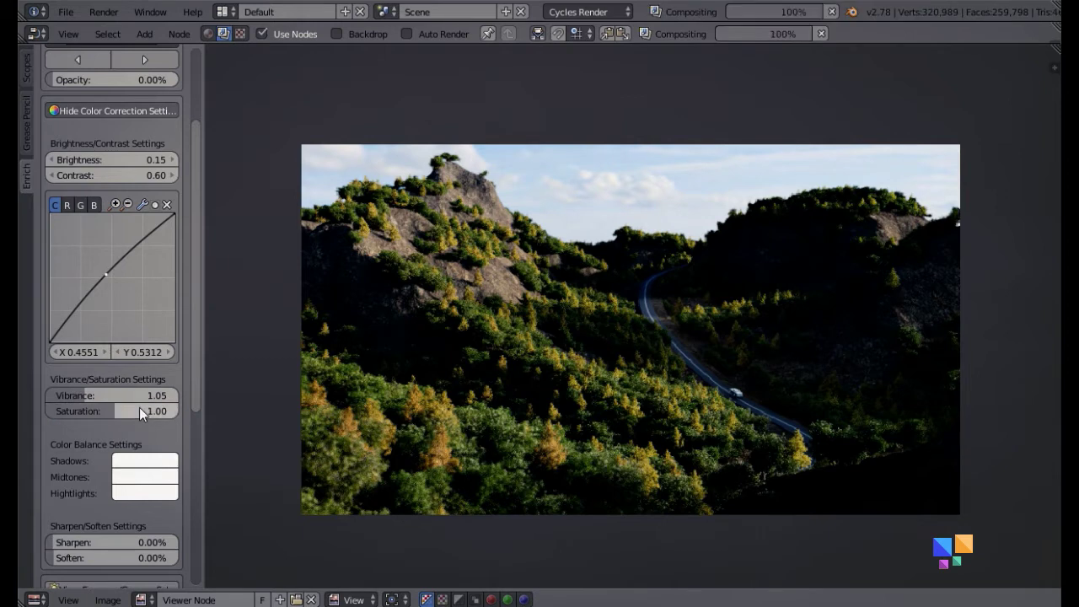
pyautogui.click(133, 396)
pyautogui.write('1.0')
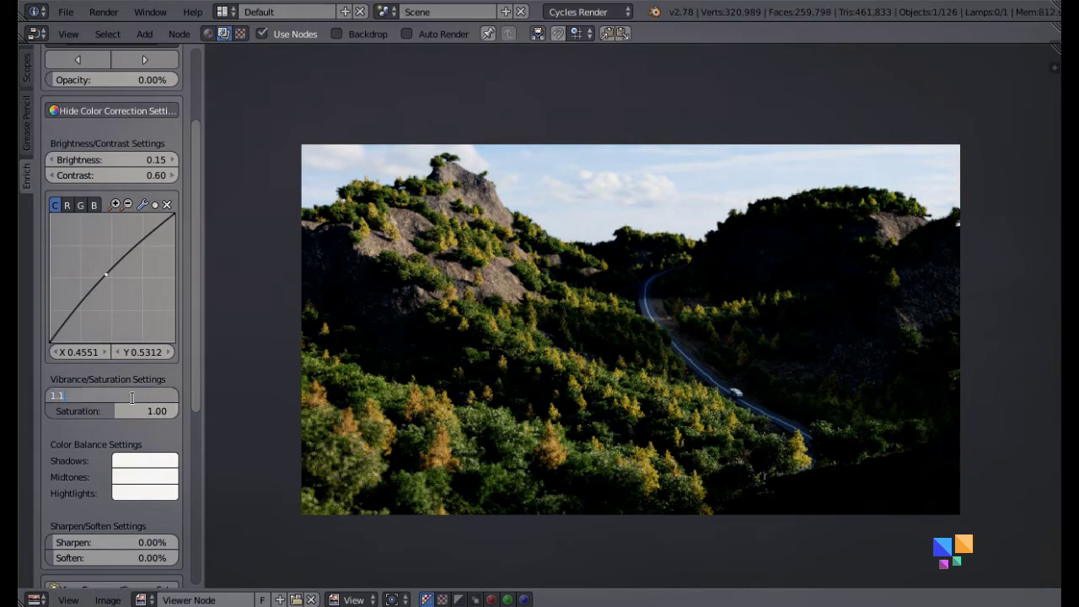
pyautogui.press('Return')
pyautogui.click(133, 396)
pyautogui.write('1.5')
pyautogui.press('Return')
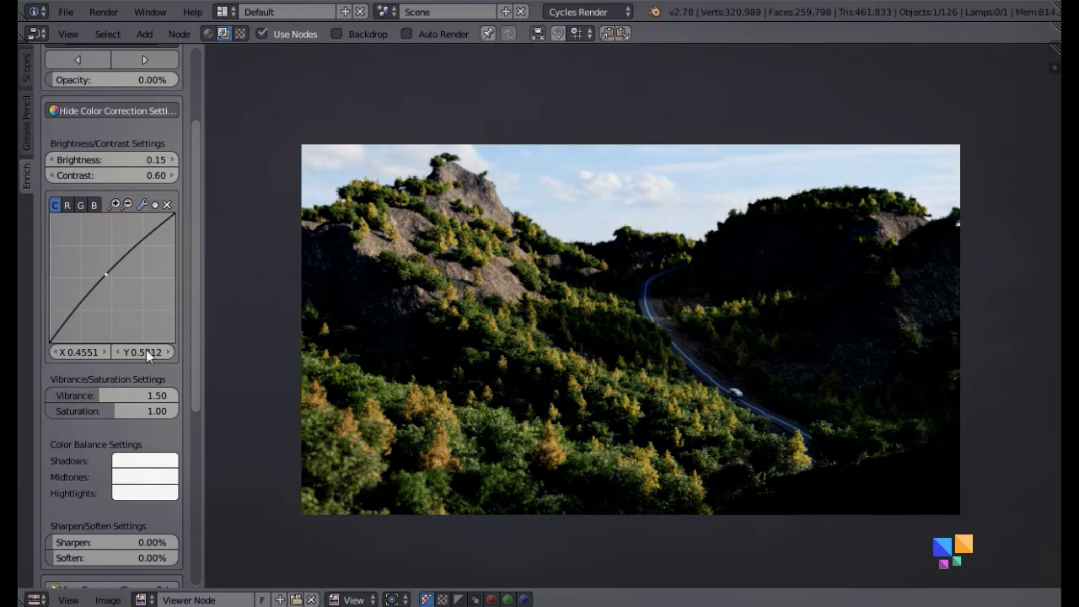
# - Set the Sharpen amount to 1.00%
pyautogui.scroll(-2, 145, 320)
pyautogui.scroll(-1, 59, 409)
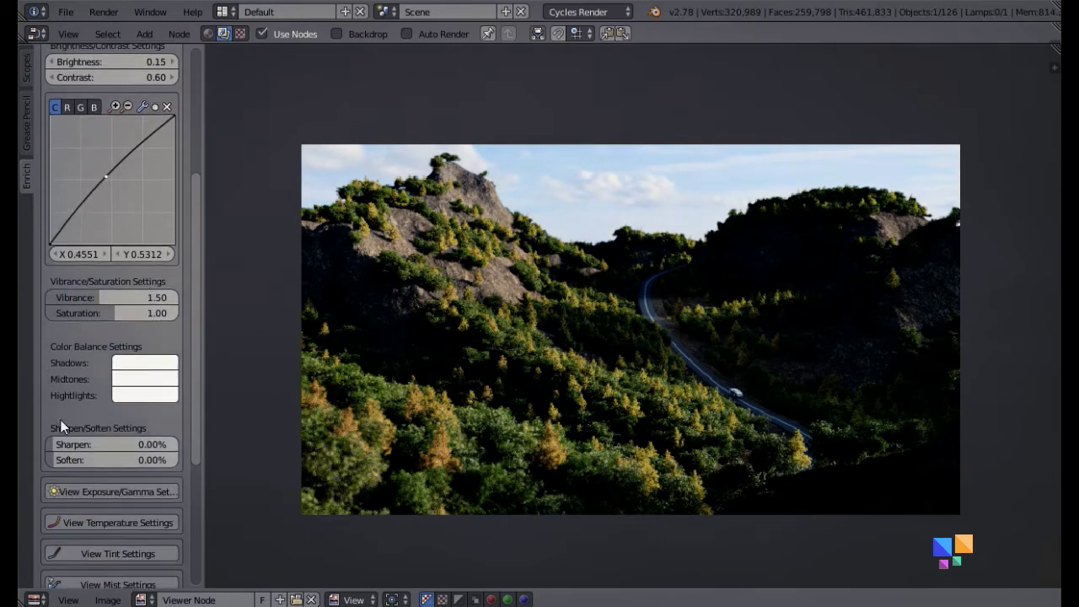
pyautogui.click(85, 441)
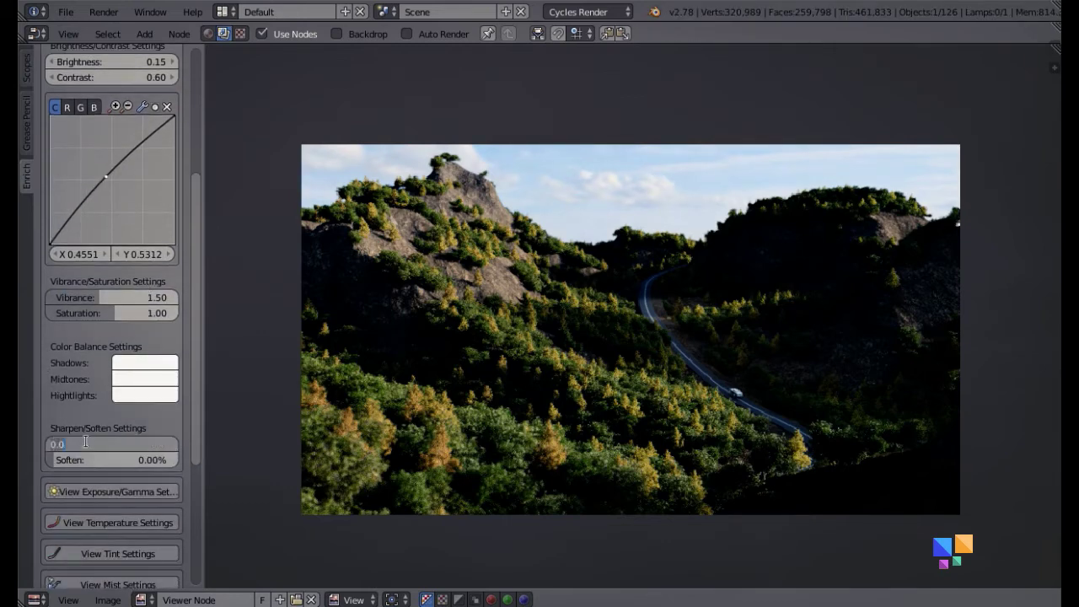
pyautogui.write('1')
pyautogui.press('BackSpace')
pyautogui.write('1')
pyautogui.press('Return')
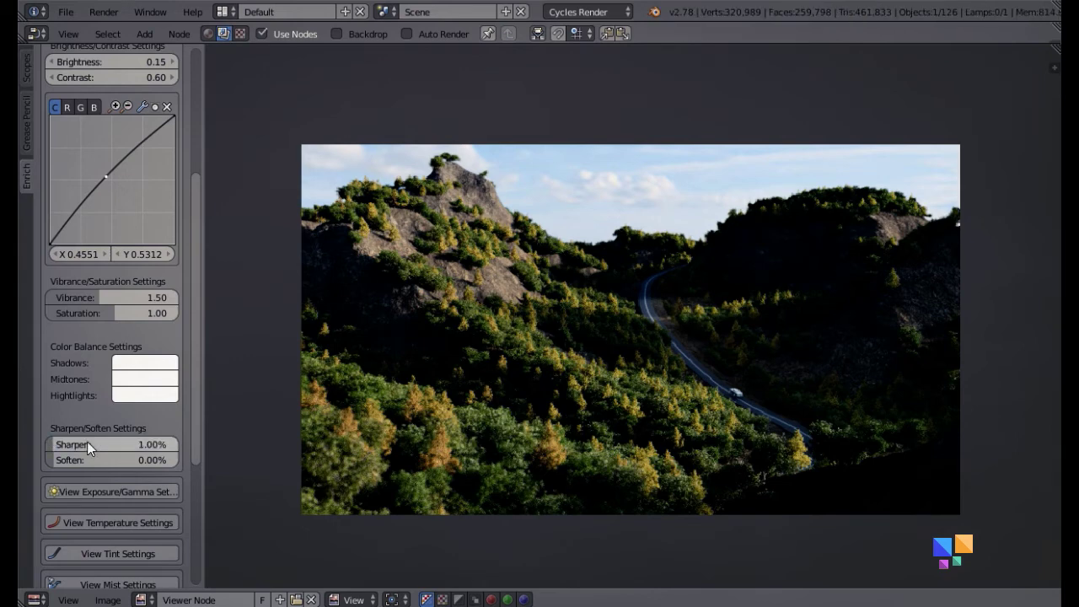
pyautogui.scroll(1, 412, 335)
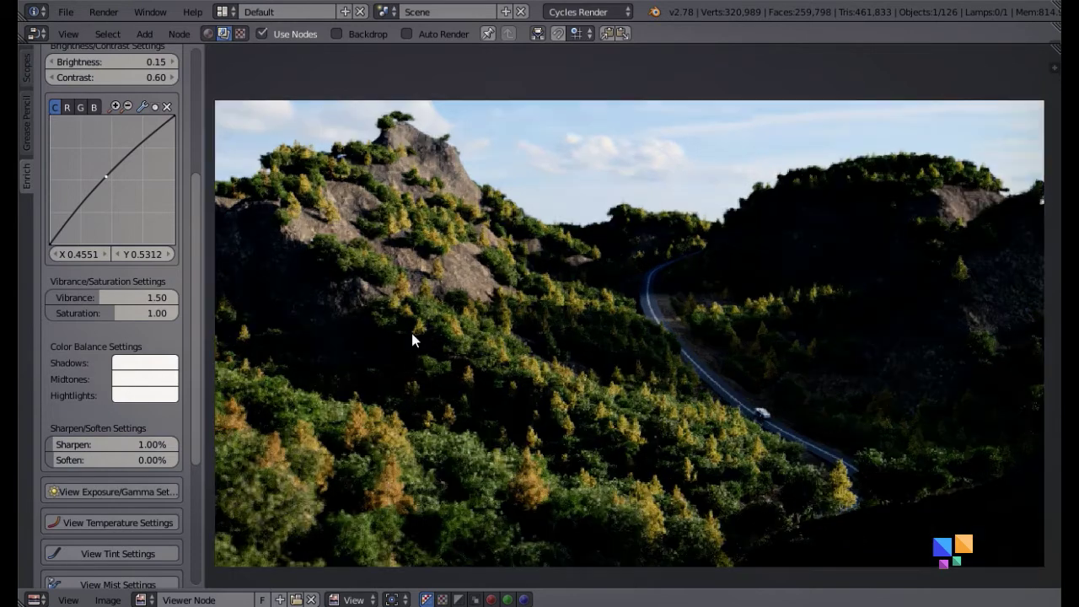
pyautogui.scroll(-1, 326, 388)
# - Collapse colour correction and set Exposure to 1.000 and Gamma to 2.000
pyautogui.scroll(2, 98, 229)
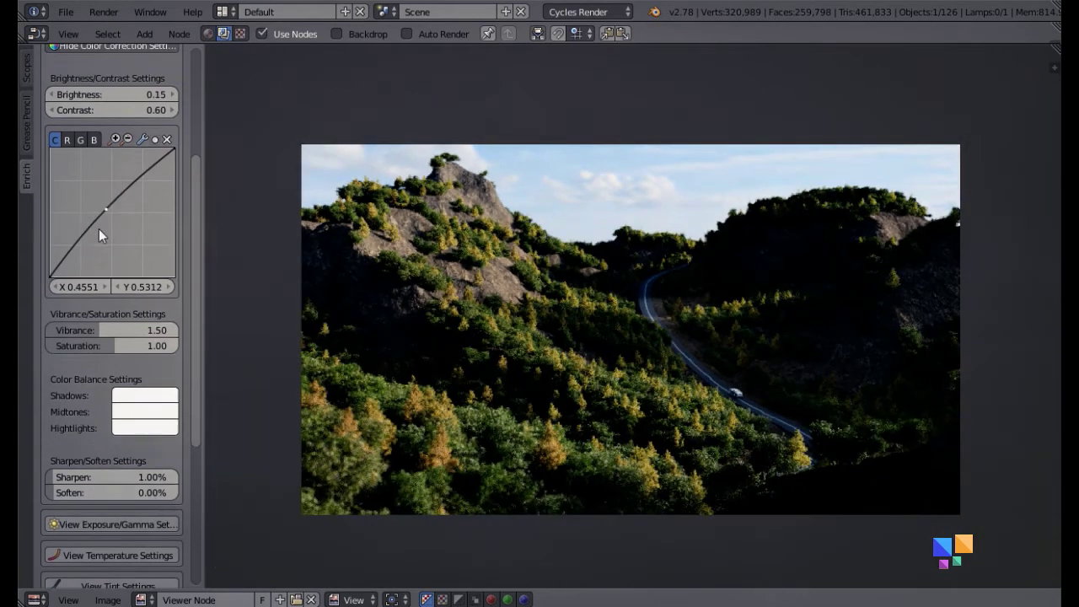
pyautogui.scroll(2, 109, 101)
pyautogui.click(111, 78)
pyautogui.click(87, 109)
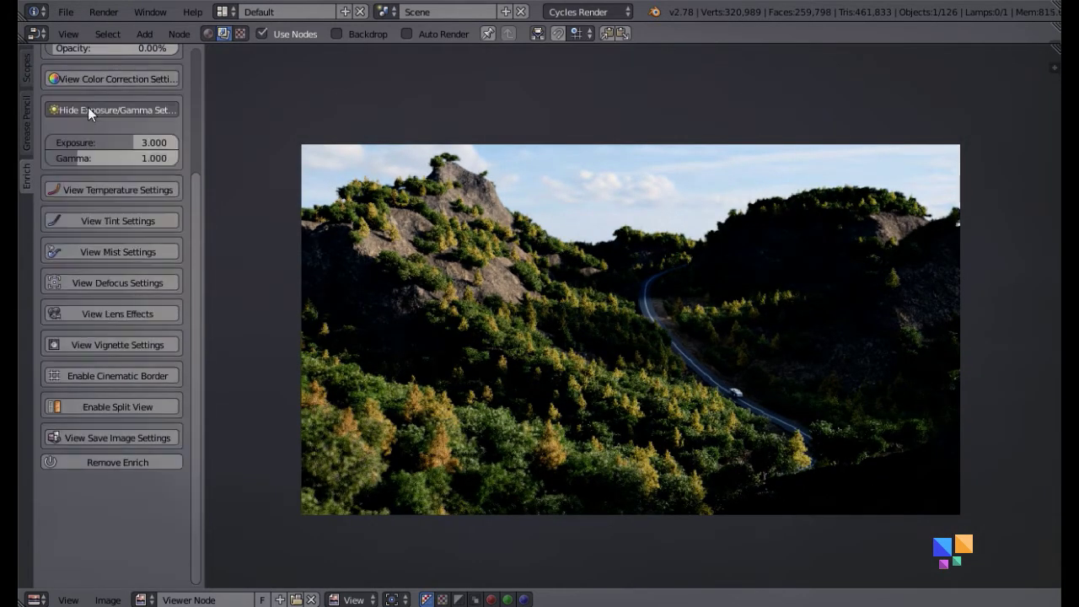
pyautogui.scroll(1, 293, 229)
pyautogui.click(152, 141)
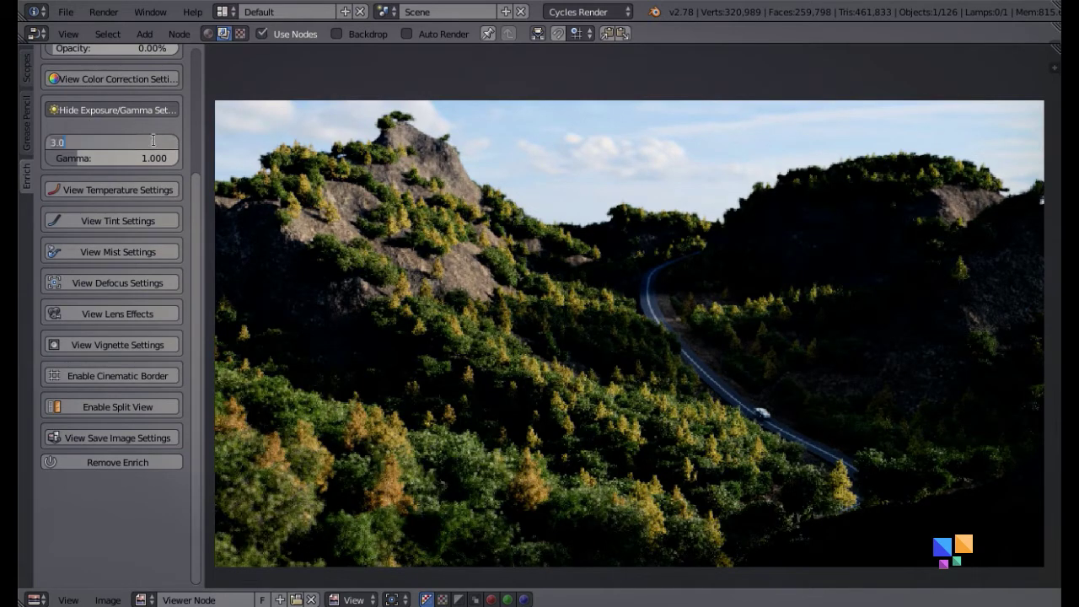
pyautogui.press('BackSpace')
pyautogui.write('1')
pyautogui.press('Tab')
pyautogui.write('2')
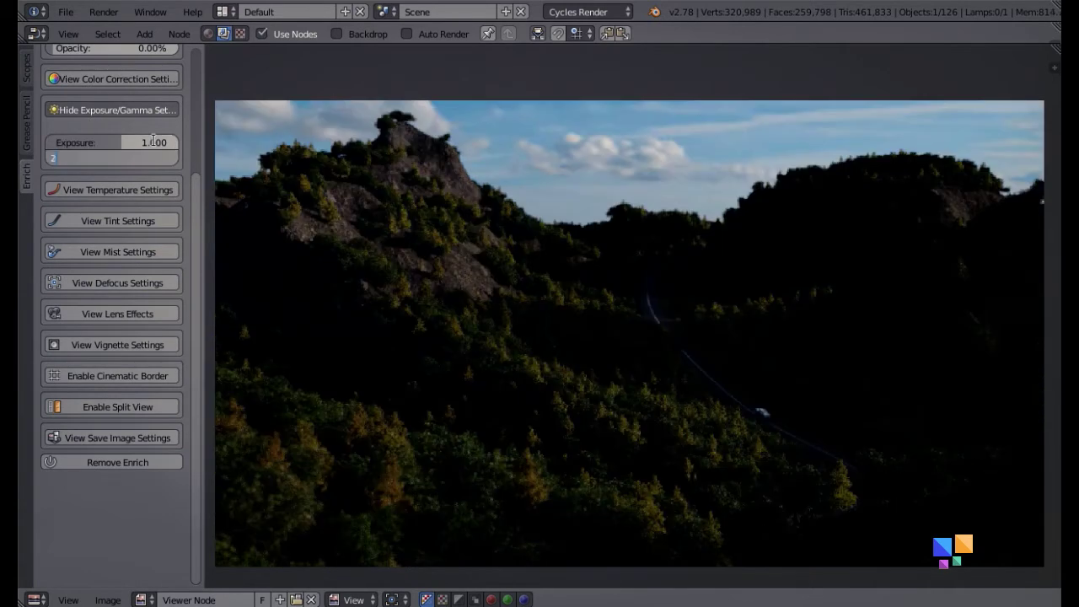
pyautogui.press('Return')
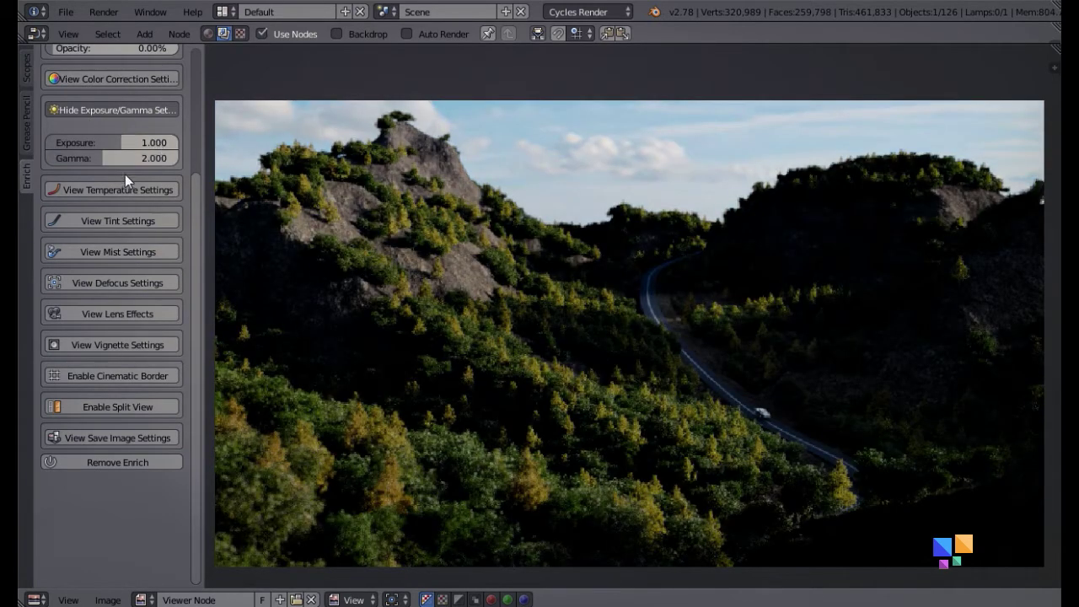
# - Set temperature Strength to 100%, Coolness to 41% and Warmth to 55%
pyautogui.click(110, 110)
pyautogui.click(116, 141)
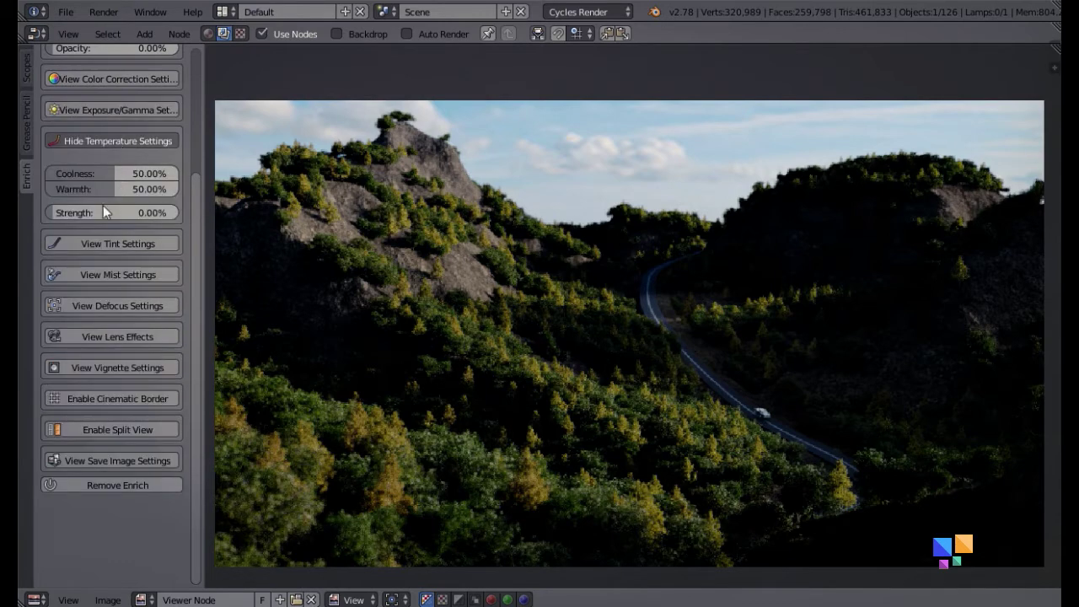
pyautogui.moveTo(103, 212); pyautogui.dragTo(183, 215)
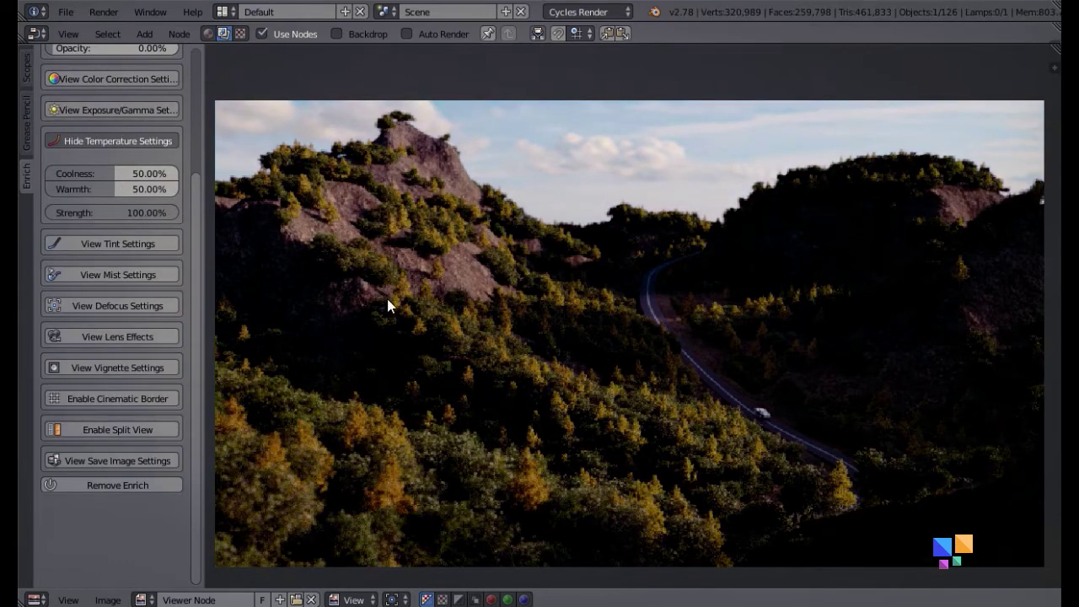
pyautogui.moveTo(175, 174); pyautogui.dragTo(123, 175)
pyautogui.click(119, 192)
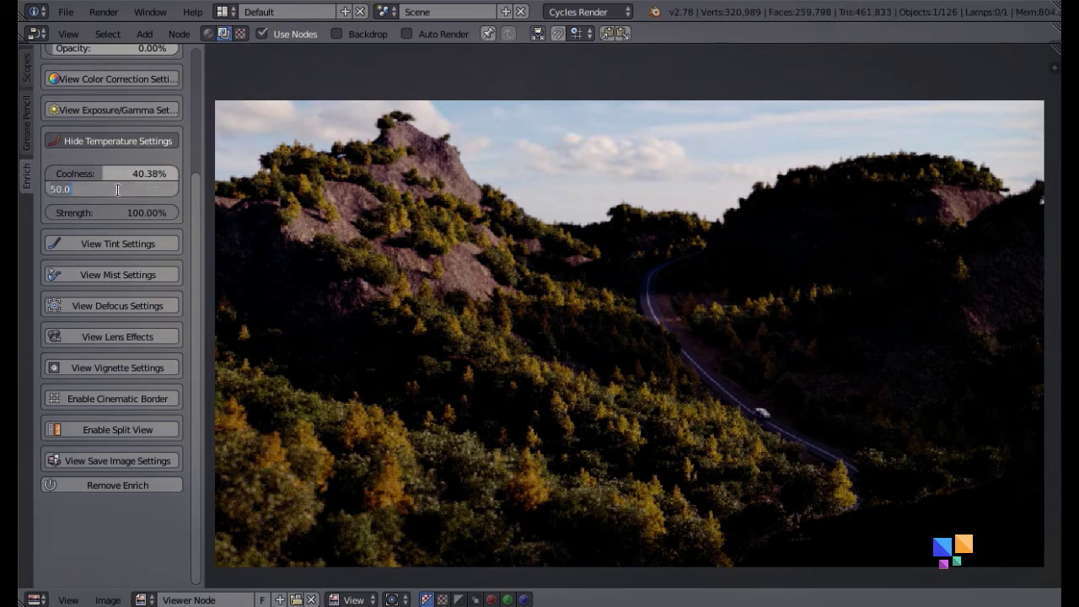
pyautogui.write('55')
pyautogui.press('Return')
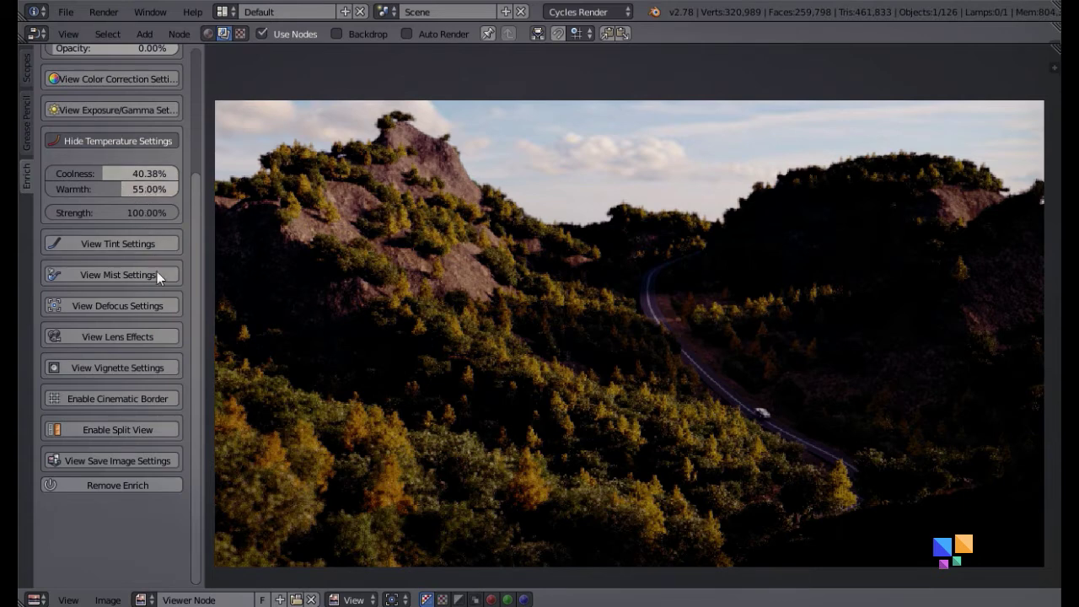
pyautogui.click(168, 174)
pyautogui.write('41')
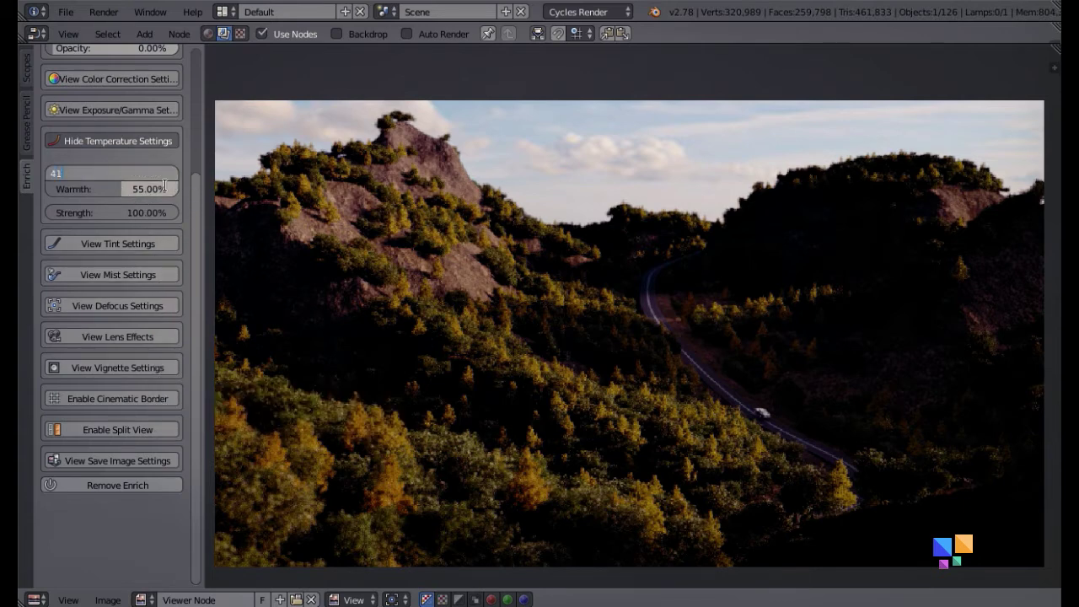
pyautogui.press('Return')
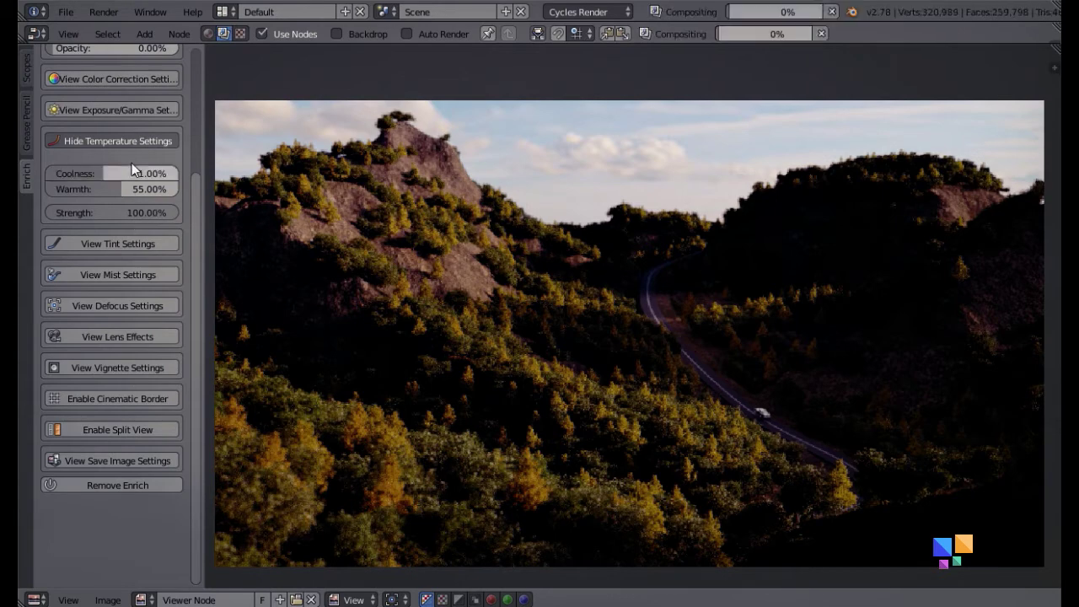
# - Show the mist settings and set the depth ramp interpolation to B-Spline
pyautogui.click(147, 141)
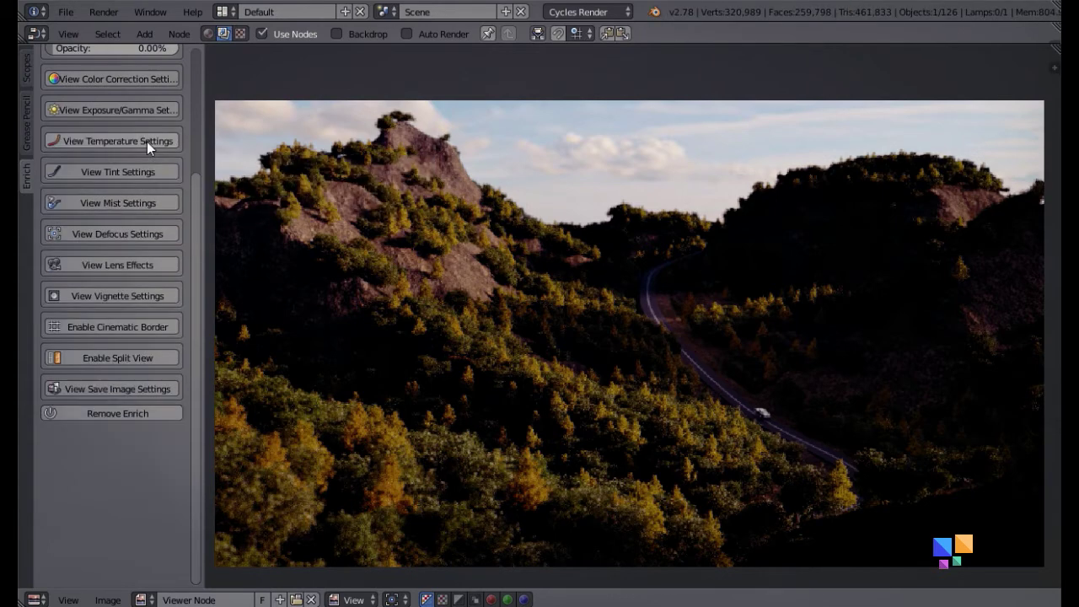
pyautogui.click(112, 204)
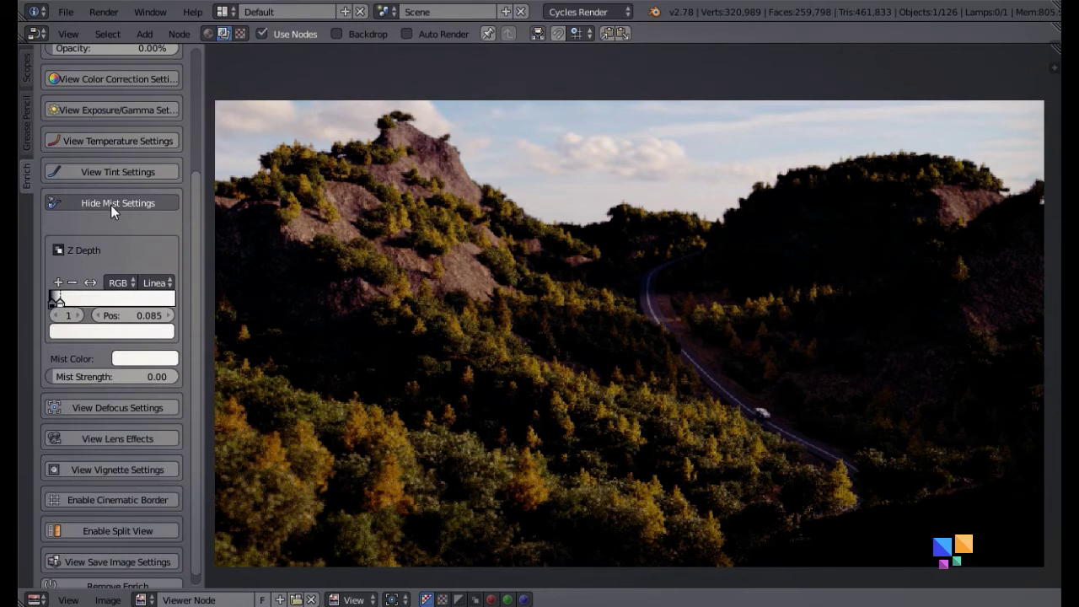
pyautogui.scroll(-1, 128, 289)
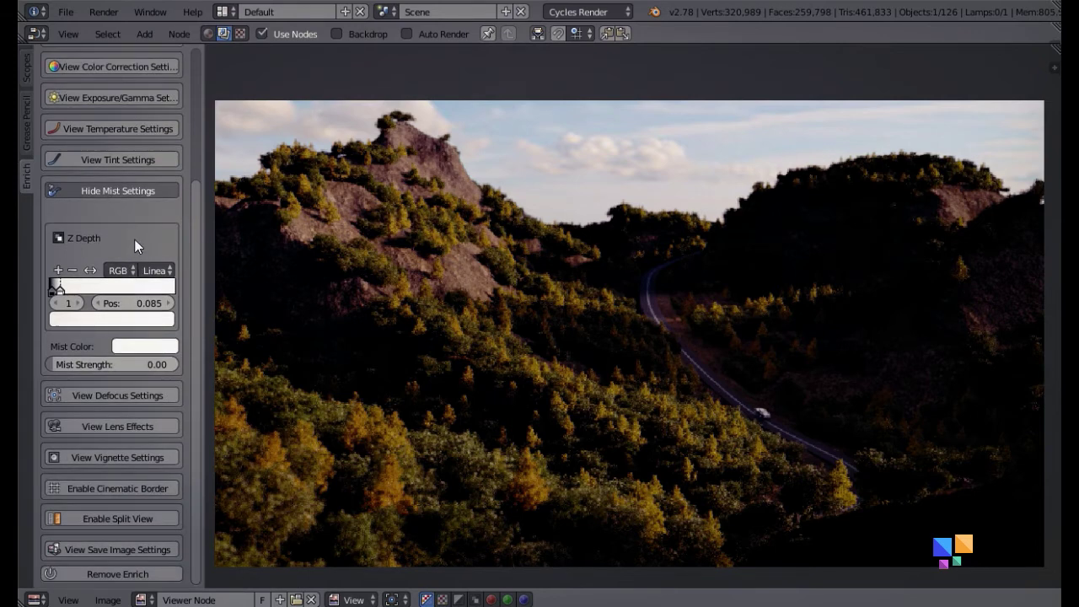
pyautogui.click(160, 271)
pyautogui.click(166, 200)
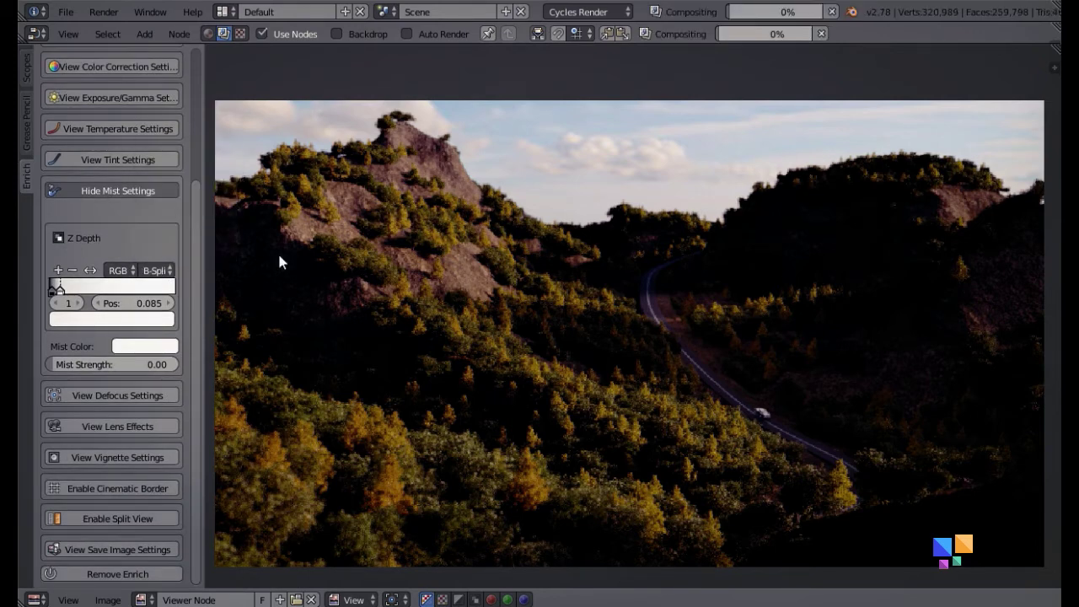
# - Raise Mist Strength to 1.00 and adjust the ramp stops, with the black stop at 0.049
pyautogui.moveTo(112, 364); pyautogui.dragTo(173, 364)
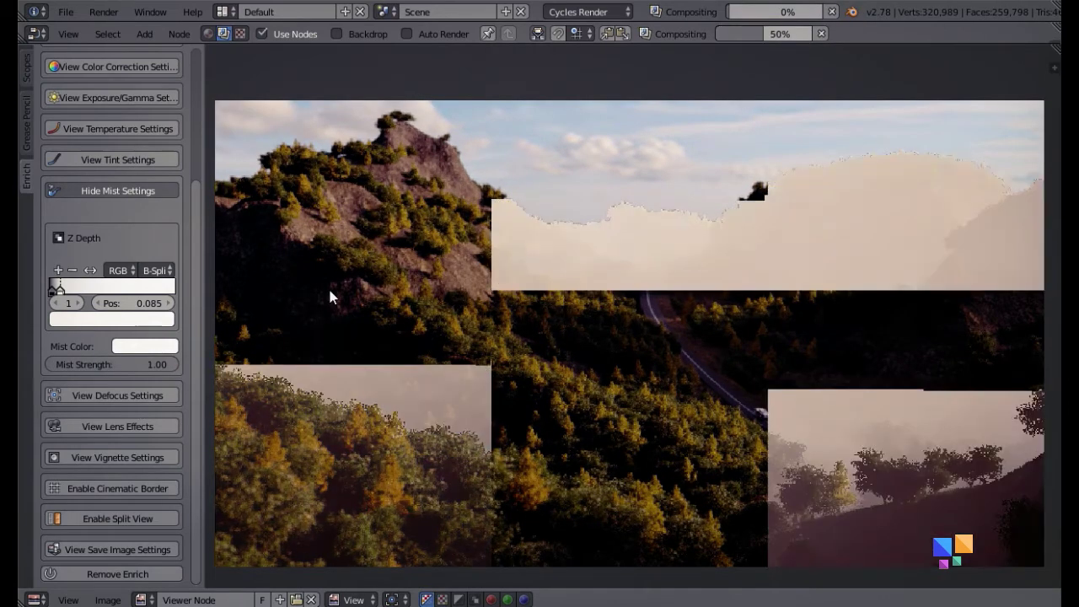
pyautogui.moveTo(62, 289); pyautogui.dragTo(71, 287)
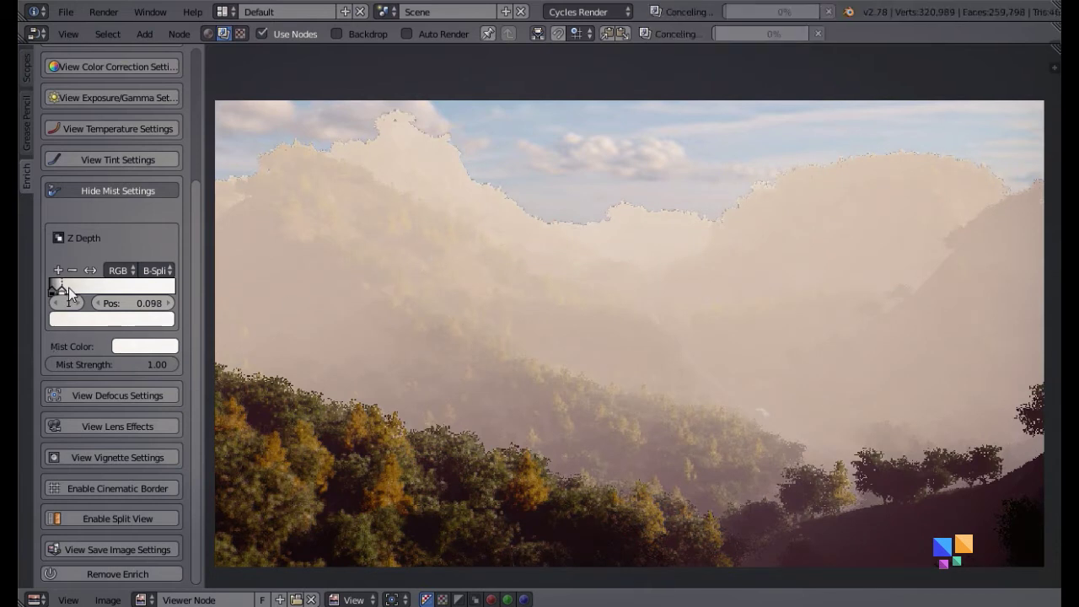
pyautogui.click(50, 281)
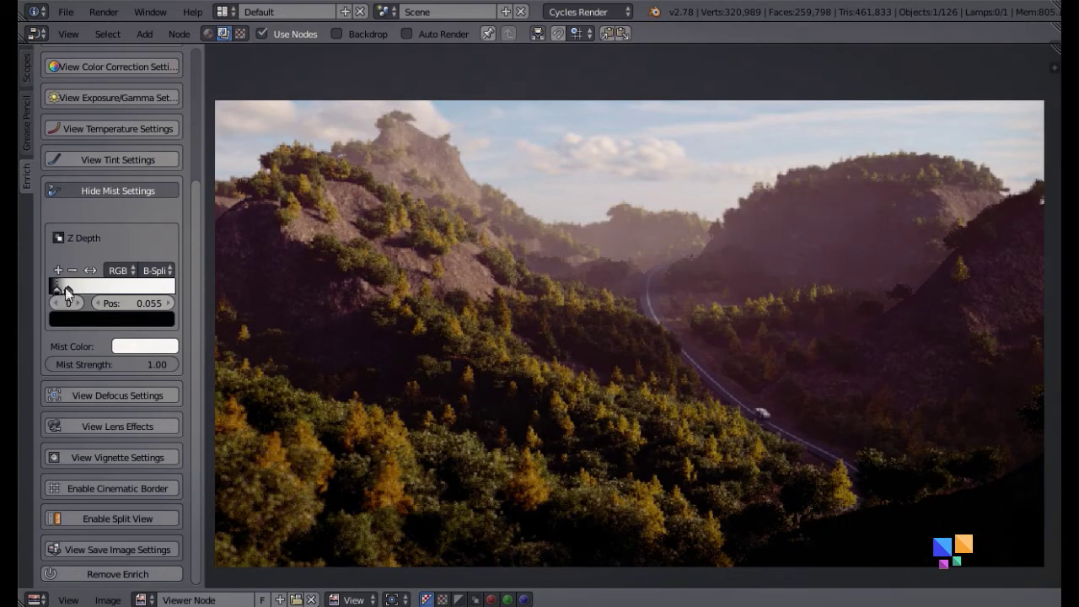
pyautogui.moveTo(65, 288); pyautogui.dragTo(57, 295)
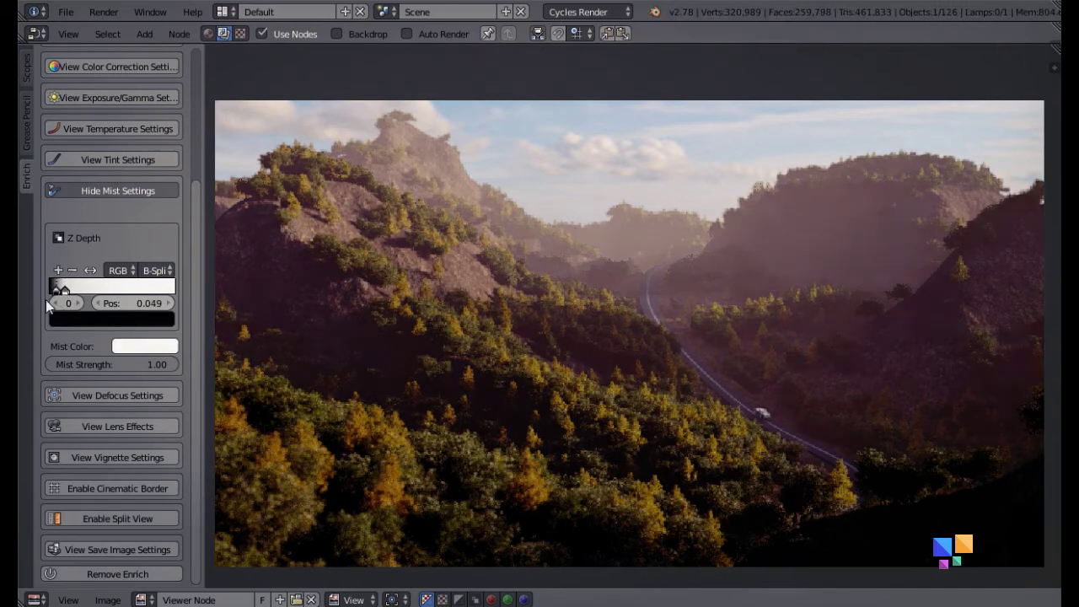
# - Collapse the mist settings and set the lens Chromatic Aberration to 0.01
pyautogui.click(109, 190)
pyautogui.click(118, 252)
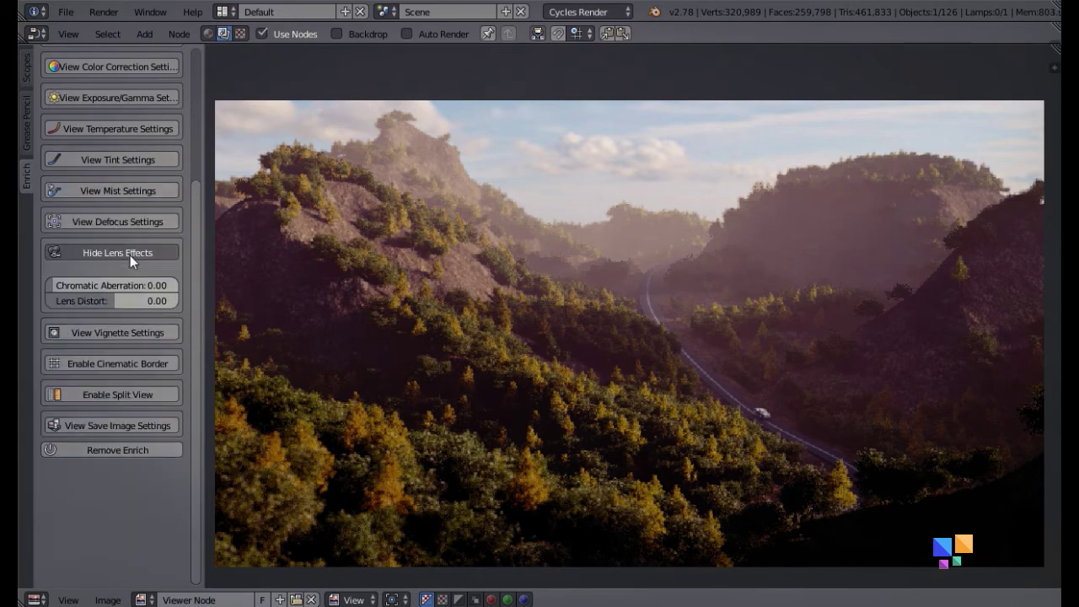
pyautogui.click(120, 286)
pyautogui.write('0.01')
pyautogui.press('Return')
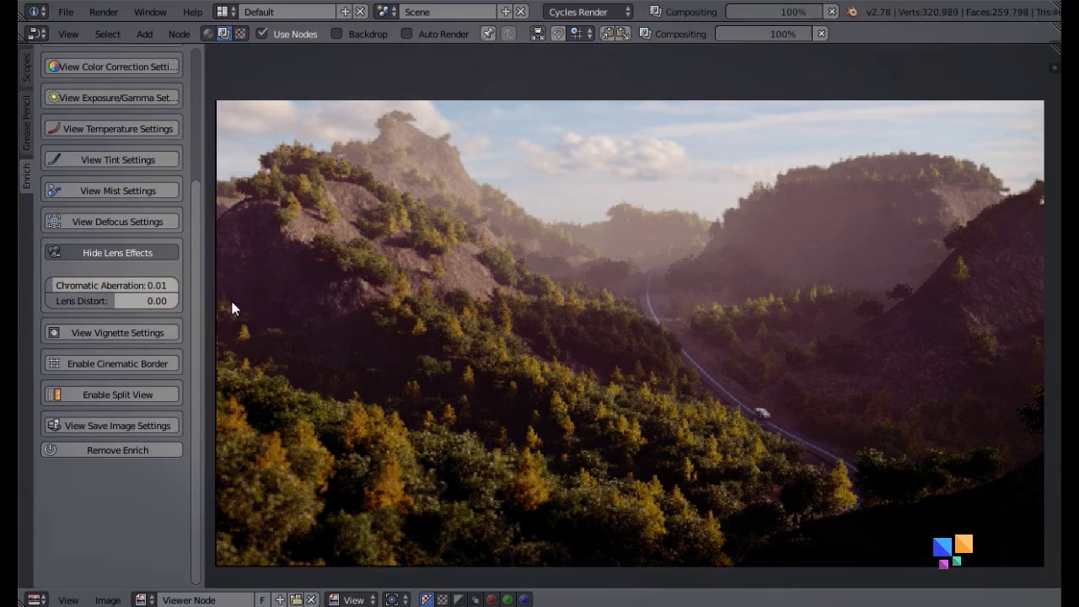
# - Set the vignette Opacity to 85% and collapse the vignette settings afterward
pyautogui.click(154, 252)
pyautogui.click(149, 283)
pyautogui.click(120, 331)
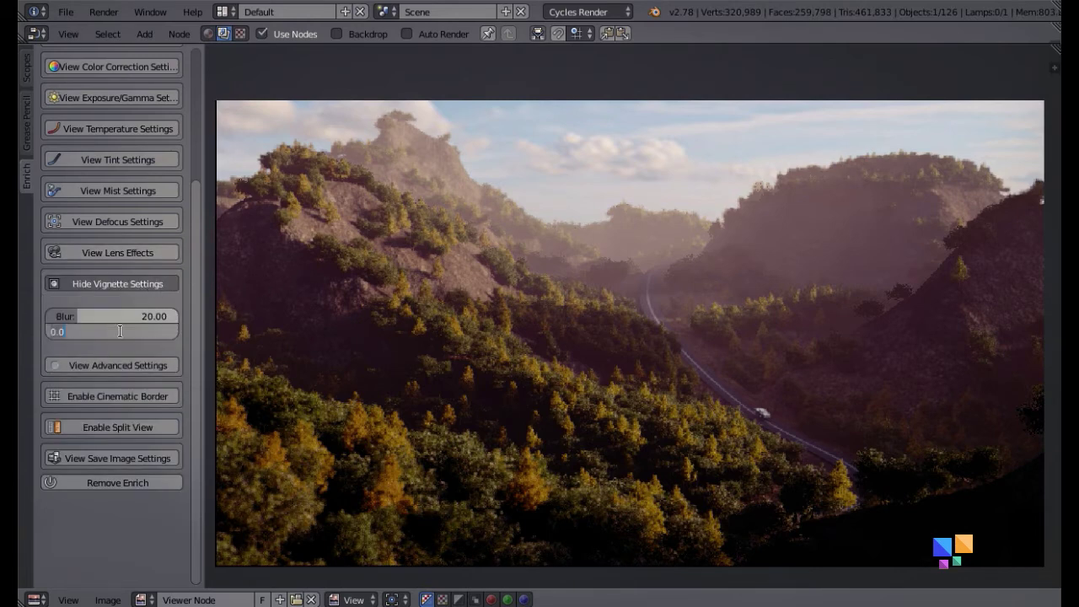
pyautogui.write('85')
pyautogui.press('Return')
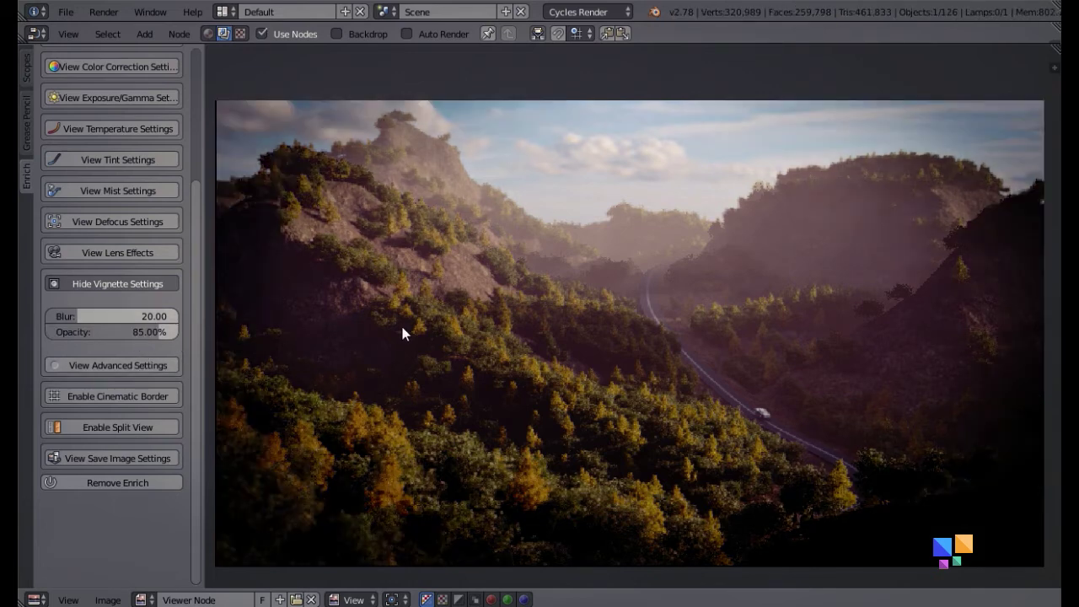
pyautogui.click(136, 284)
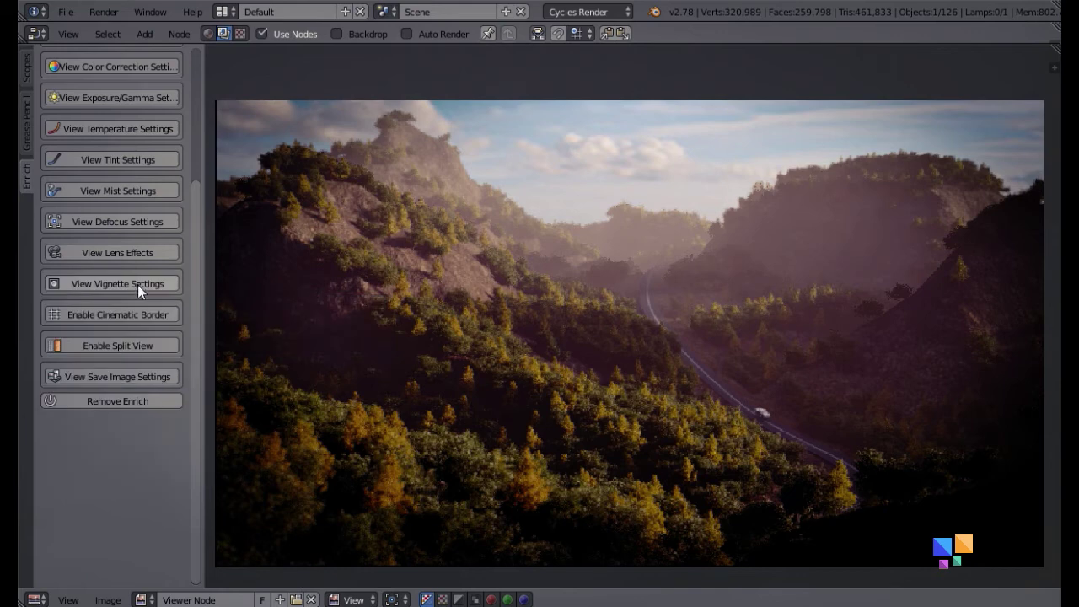
# - Raise the Enrich temperature warmth from 55% to 58% for a warmer final grade
pyautogui.click(105, 131)
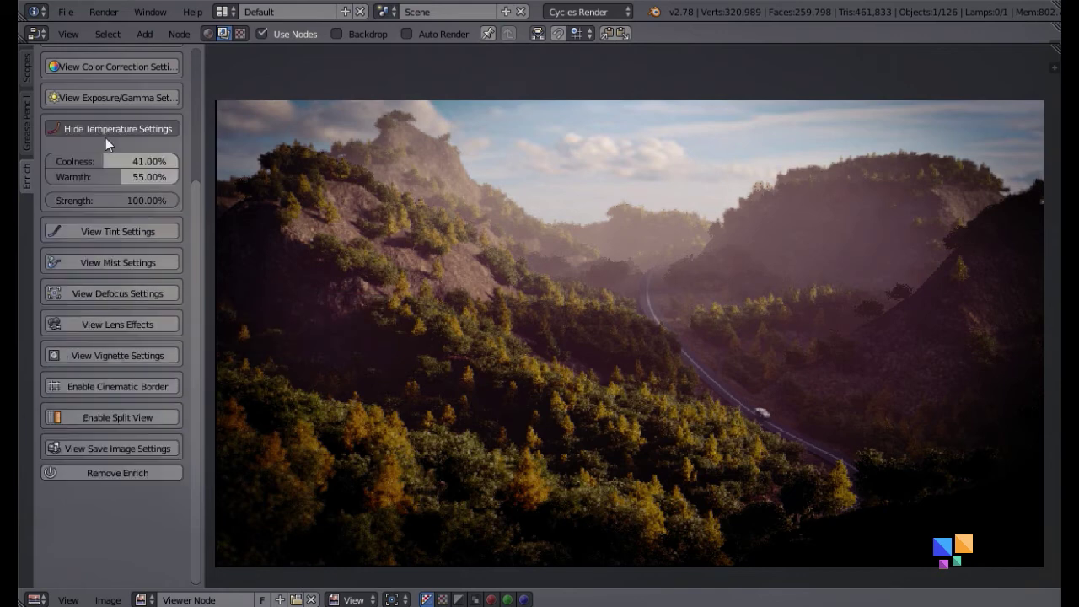
pyautogui.moveTo(122, 177); pyautogui.dragTo(135, 183)
pyautogui.write('60')
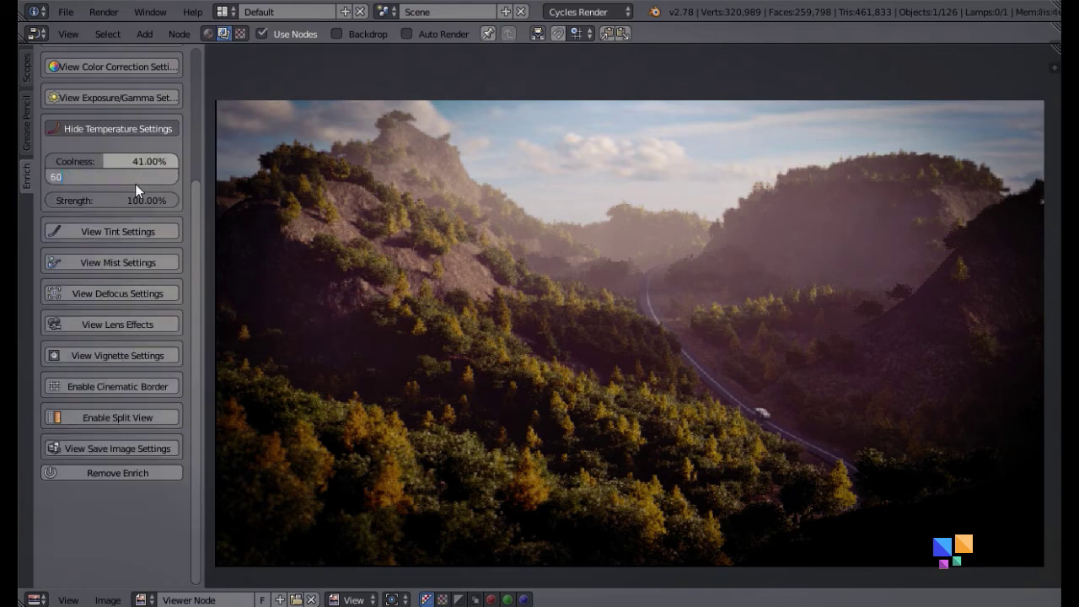
pyautogui.scroll(3, 120, 270)
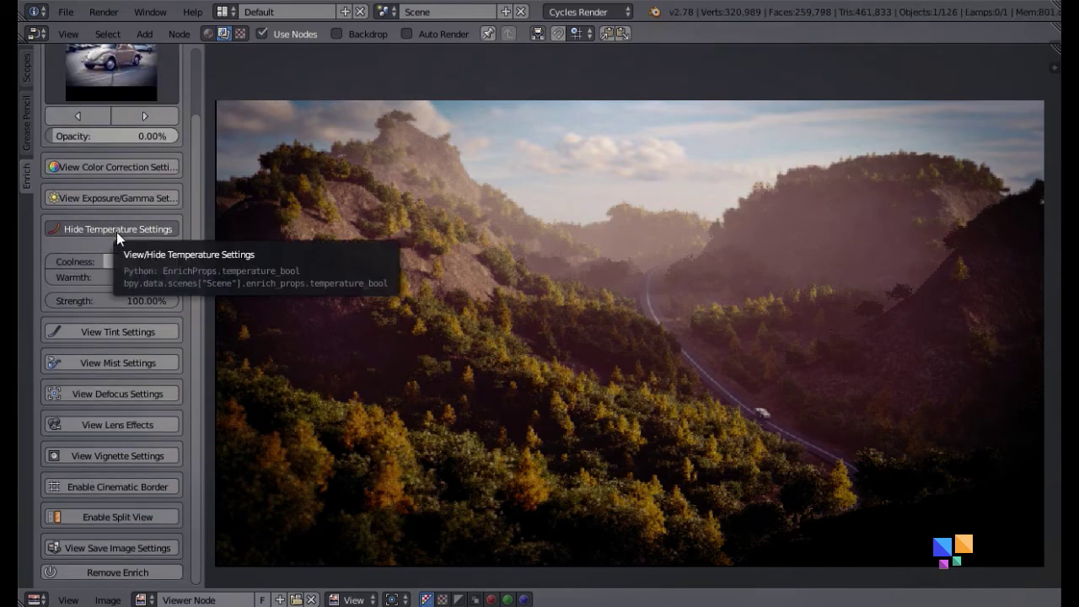
pyautogui.click(140, 277)
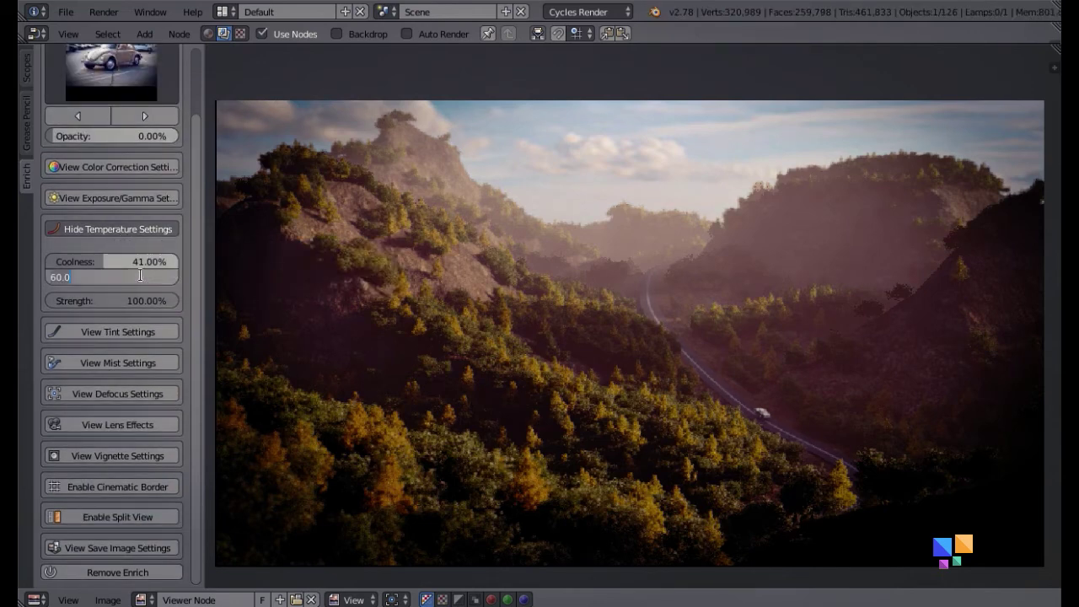
pyautogui.write('58')
pyautogui.press('Return')
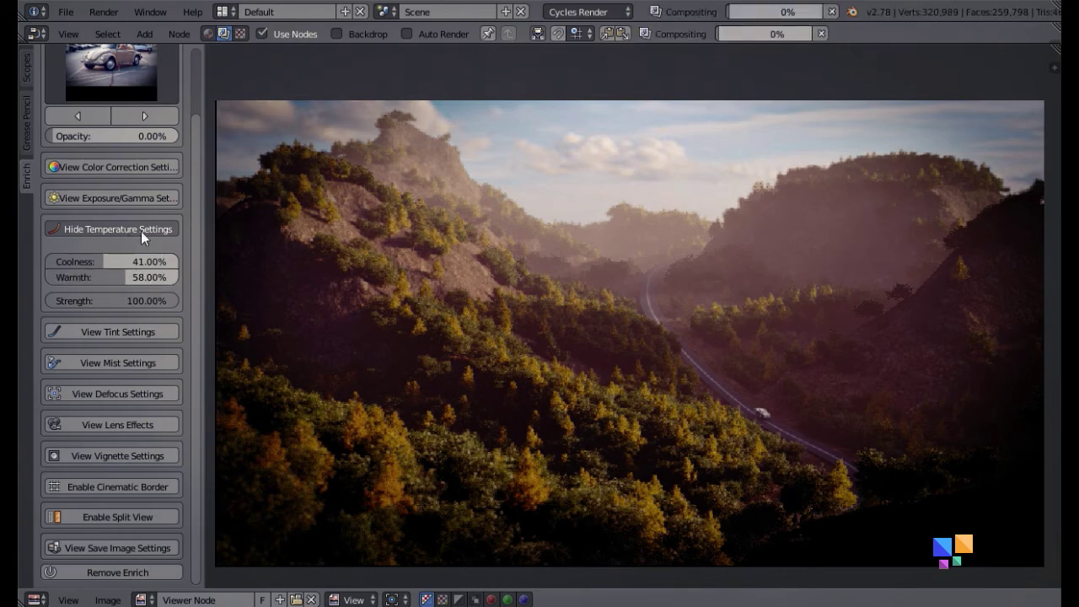
pyautogui.click(140, 231)
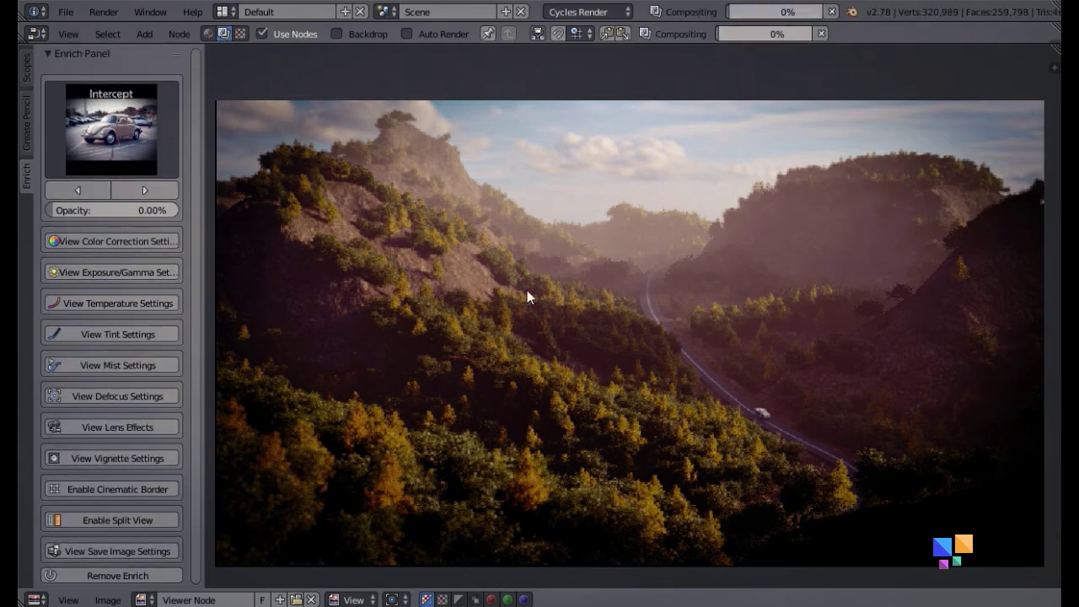
pyautogui.press('t')
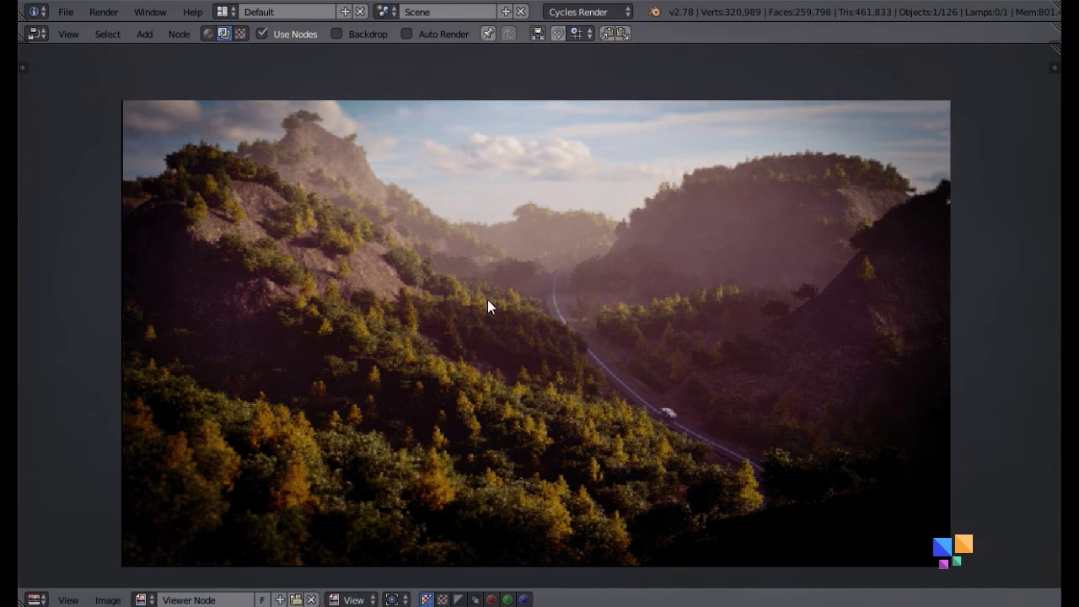